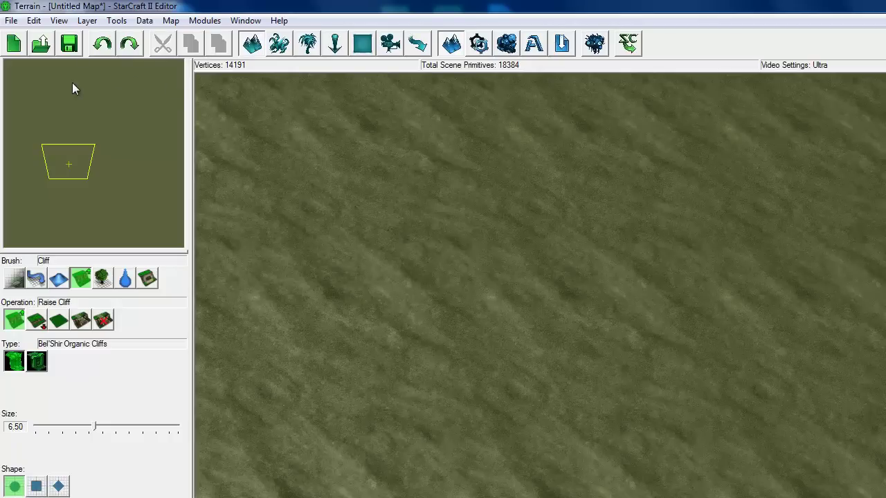
- Close the untitled map without saving its changes and start a new document
right_click_drag(556, 301, 494, 307)
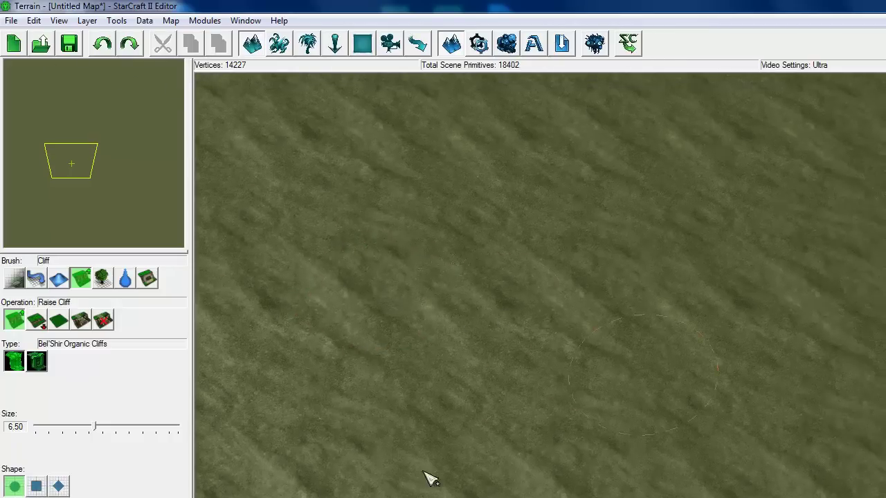
right_click_drag(423, 472, 201, 483)
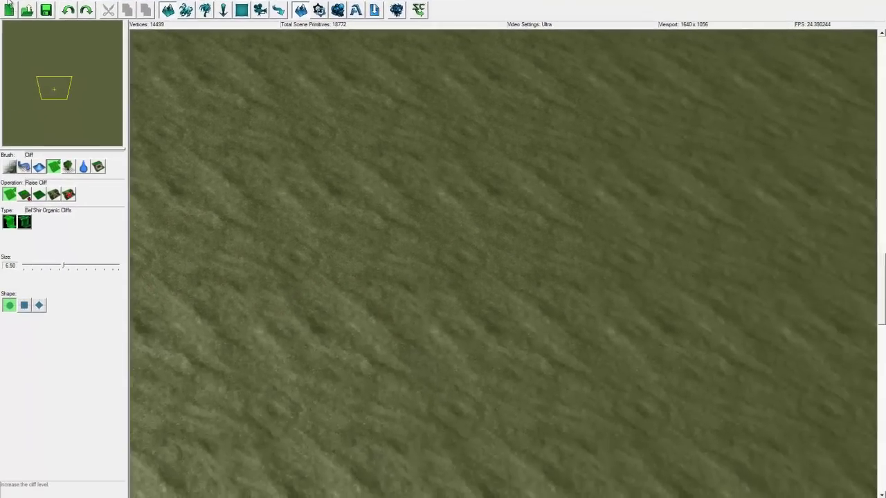
left_click(9, 3)
left_click(20, 24)
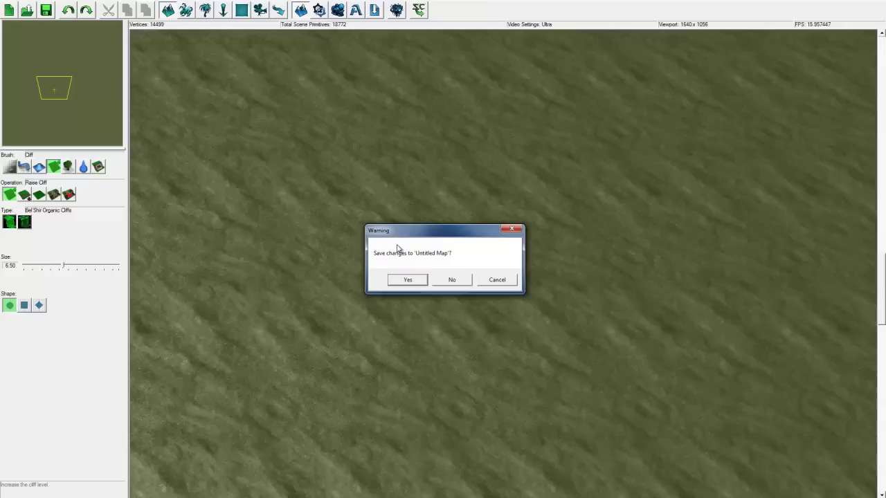
left_click(452, 279)
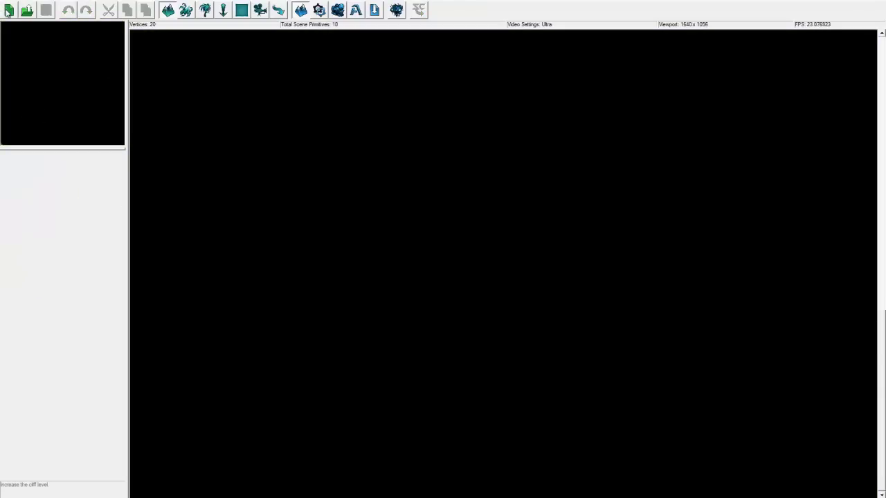
left_click(9, 11)
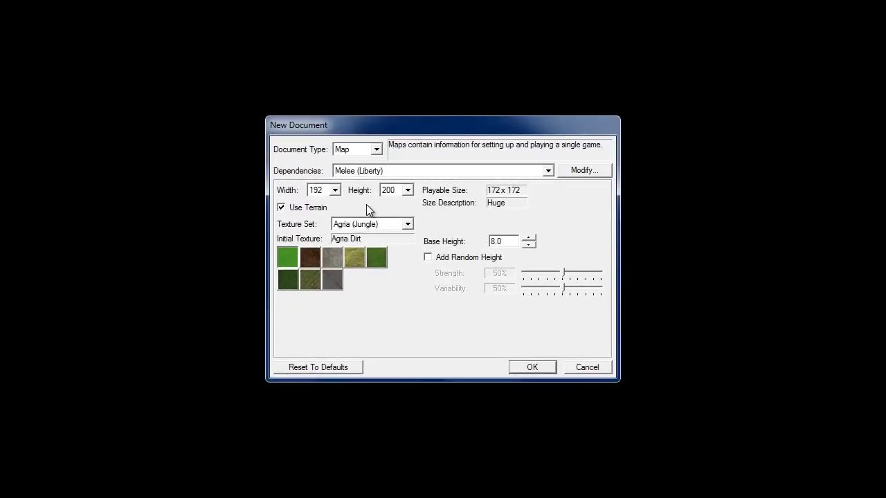
- Try a map size of 40 by 40 for the new document
left_click(335, 190)
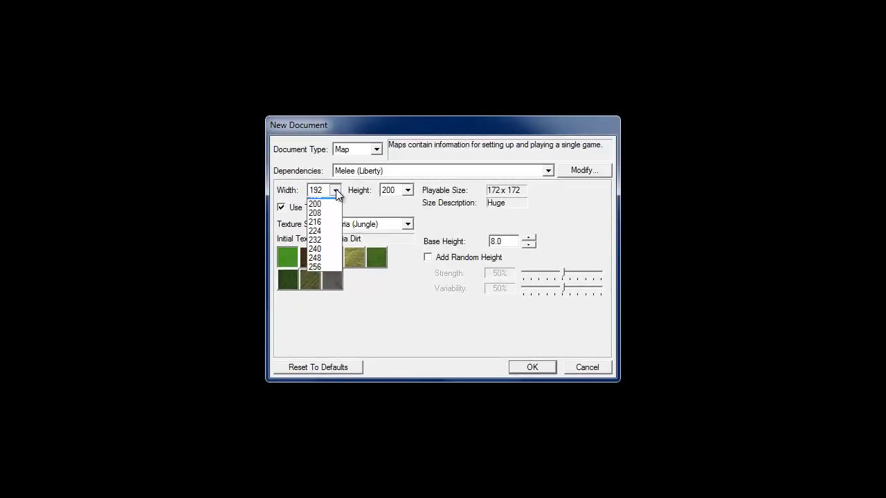
left_click(408, 190)
left_click(409, 190)
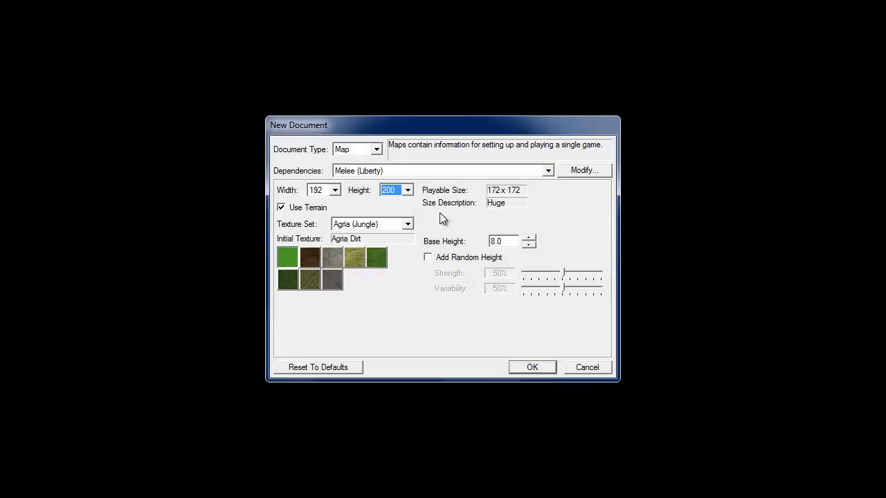
left_click(394, 190)
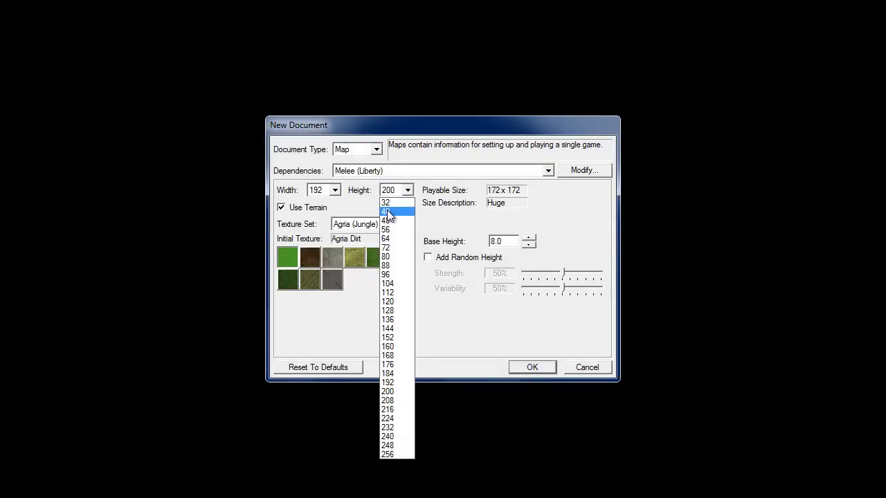
left_click(390, 212)
left_click(334, 190)
left_click(325, 212)
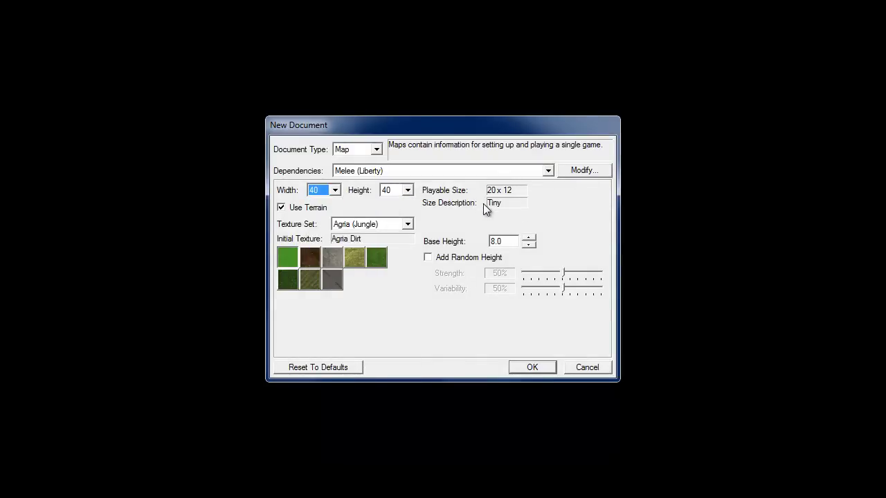
- Set both the height and the width of the new map to 192
left_click(407, 191)
left_click(397, 384)
left_click(321, 191)
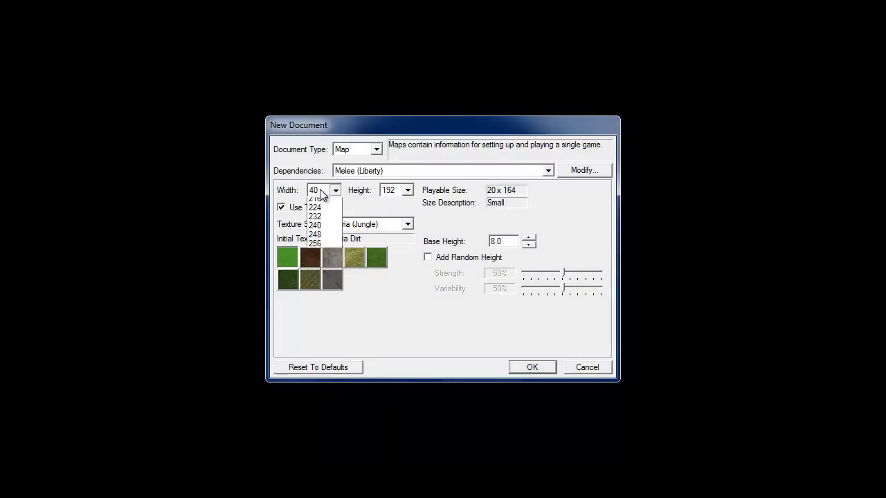
left_click(320, 383)
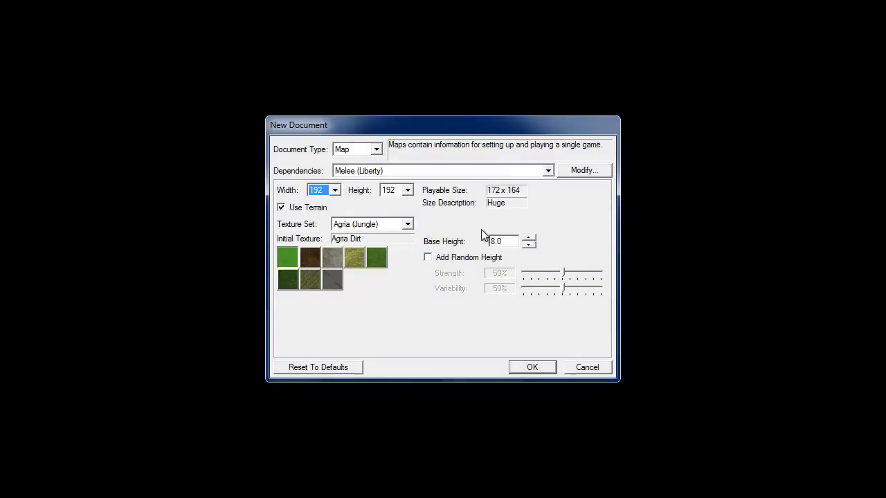
- Choose the Ulaan (Cave) texture set and, after trying its textures, select Ulaan Rocky as the initial texture
left_click(364, 224)
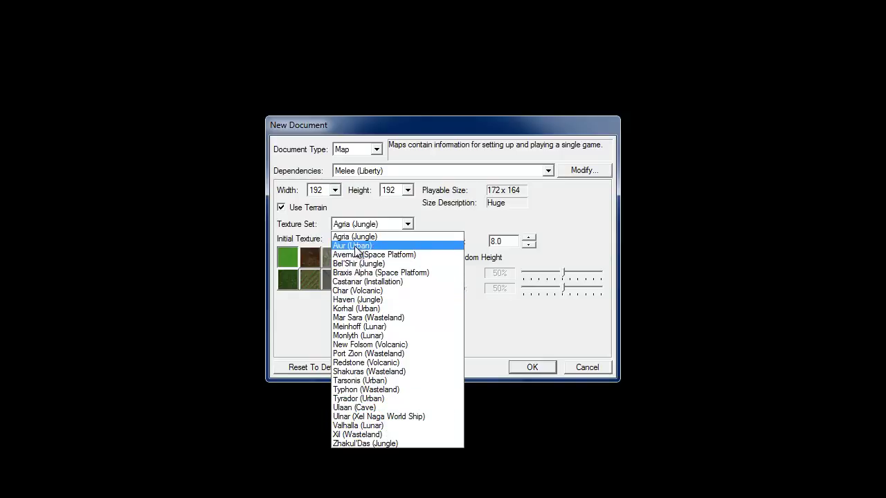
left_click(374, 410)
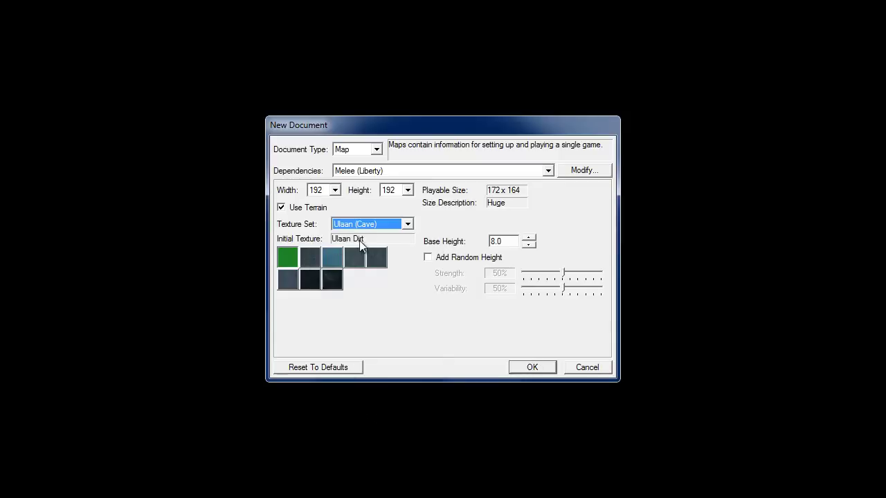
left_click(308, 261)
left_click(357, 259)
left_click(371, 265)
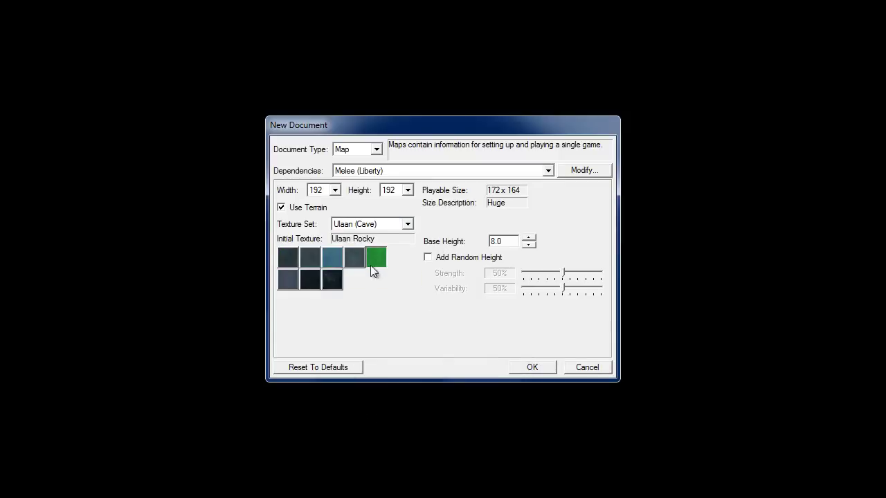
left_click(311, 282)
left_click(287, 277)
left_click(289, 260)
left_click(310, 262)
left_click(329, 260)
left_click(355, 259)
left_click(372, 259)
- Try the Add Random Height option, turn it off again, and create the new map
left_click(526, 240)
left_click(445, 259)
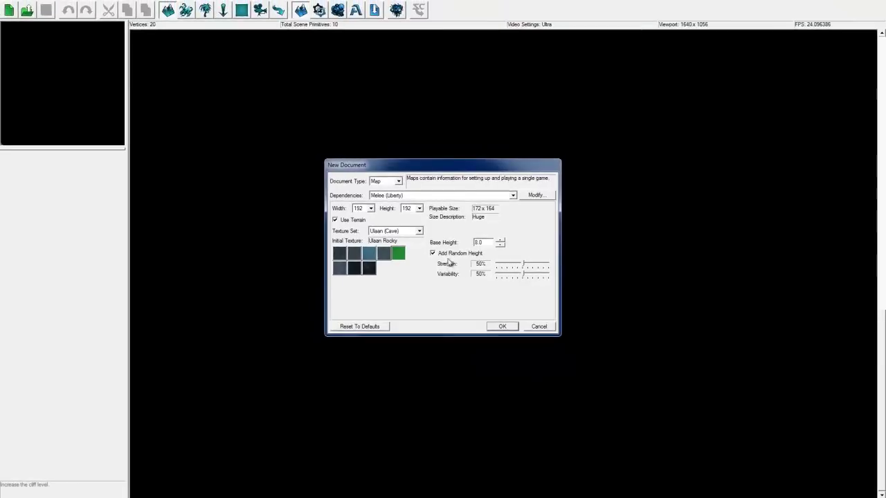
left_click(435, 255)
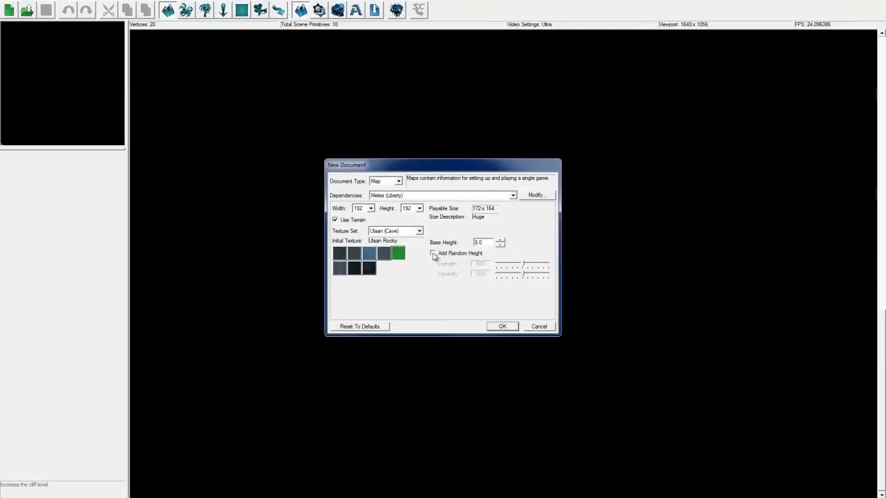
left_click(504, 328)
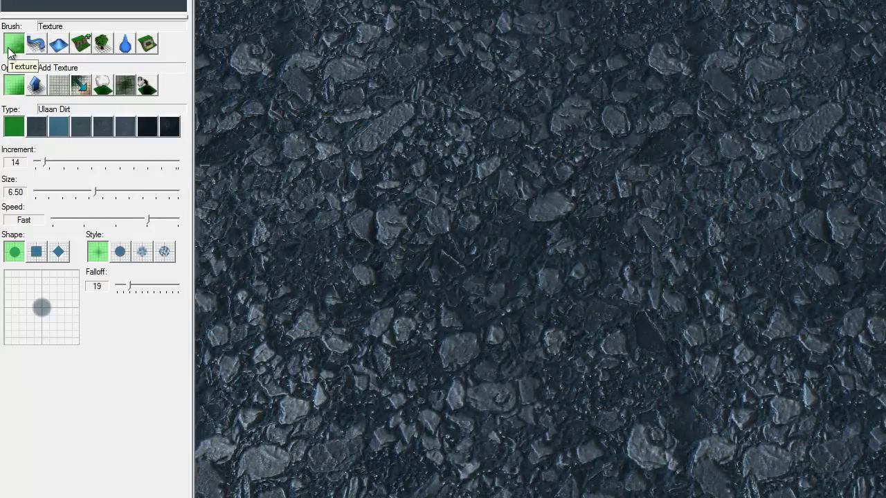
- Look over the options of the Texture, Road, Height, Foliage and Water terrain brushes
left_click(12, 46)
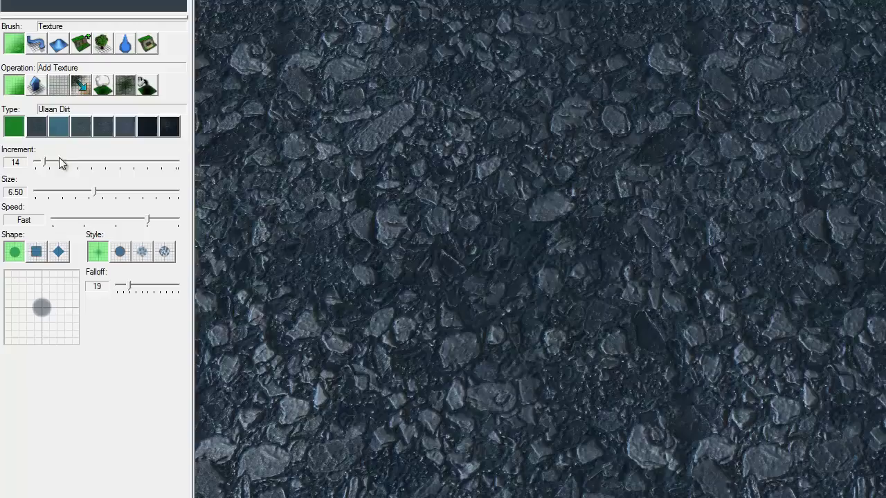
left_click(36, 45)
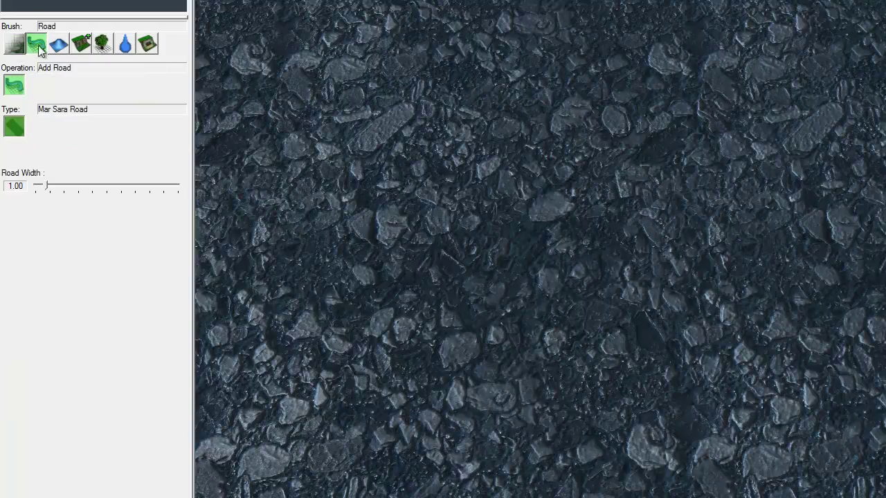
left_click(58, 45)
left_click(102, 45)
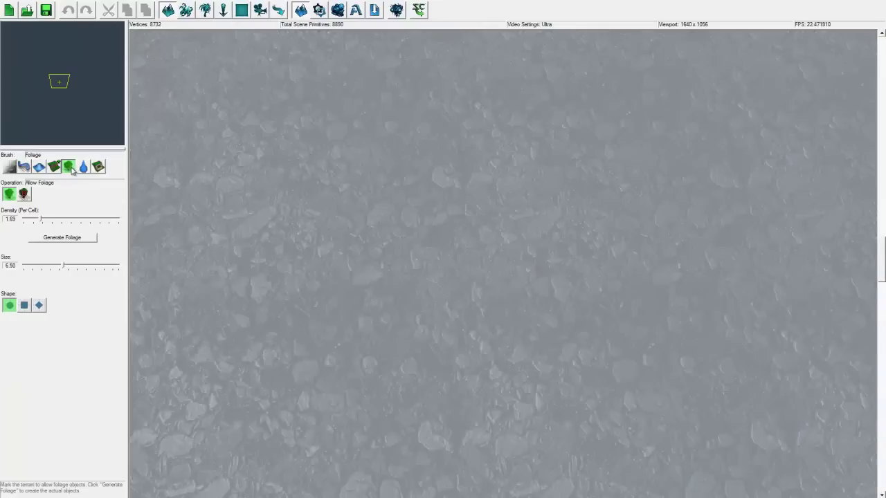
left_click(84, 168)
left_click(39, 169)
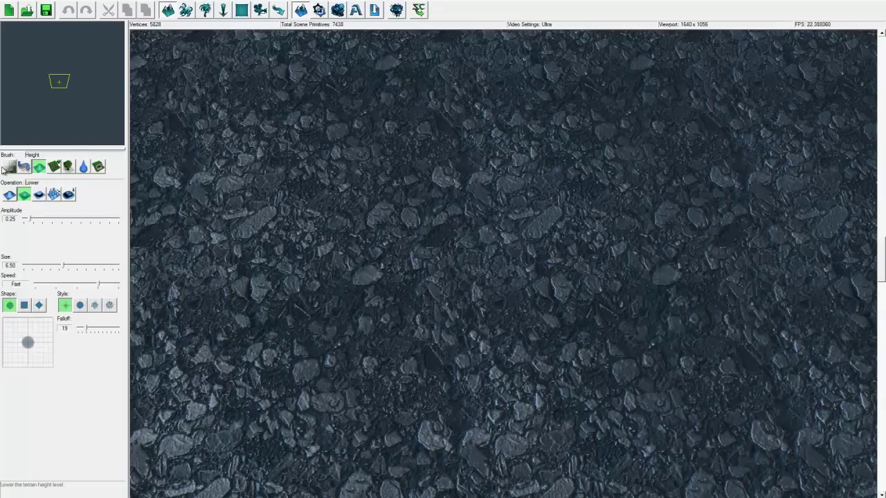
left_click(8, 170)
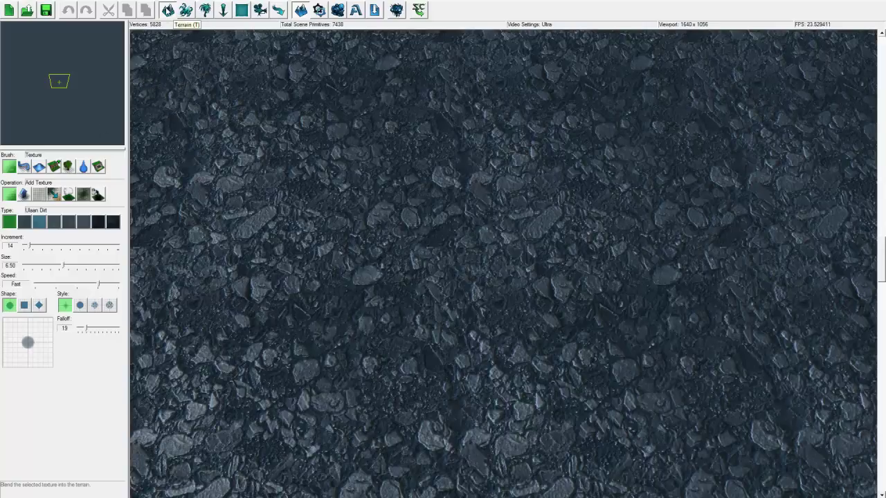
left_click(59, 2)
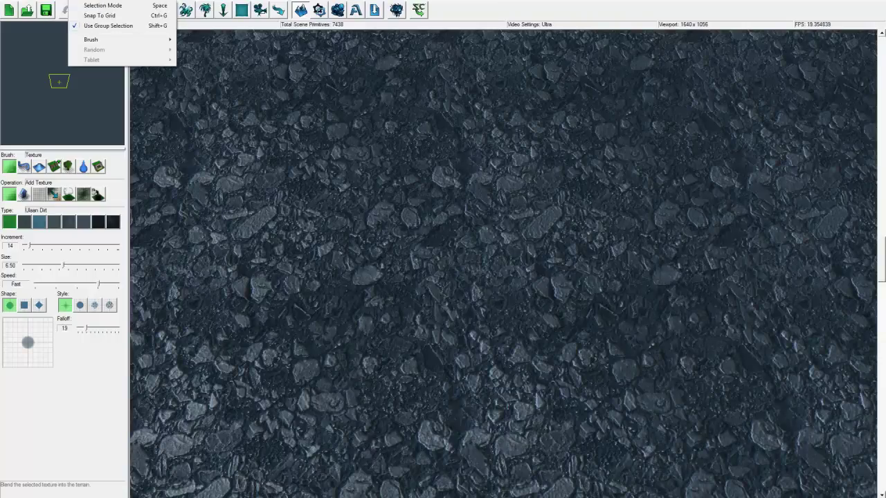
left_click(75, 0)
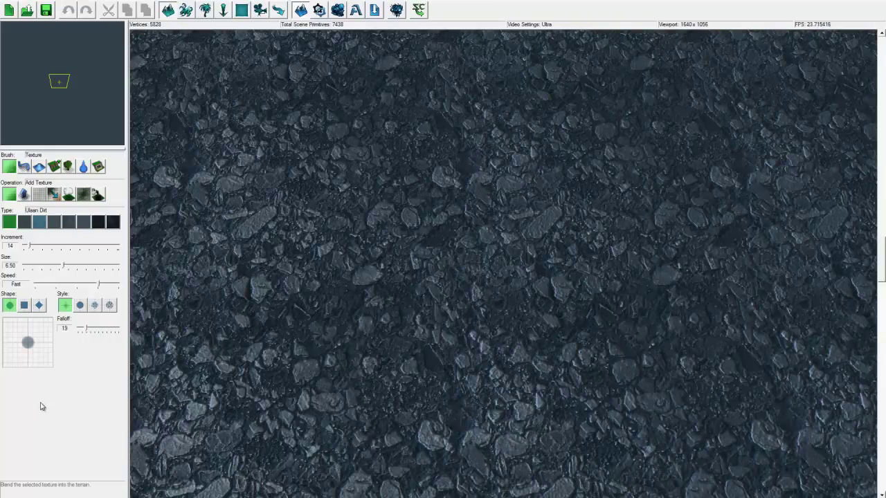
right_click_drag(418, 361, 291, 367)
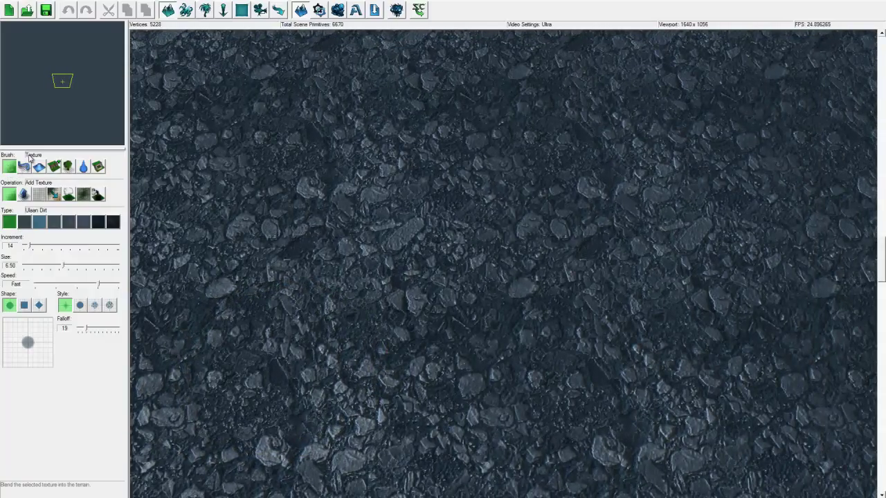
- Go through the Road, Height, Cliff, Foliage, Water and Terrain Object brushes, ending back on the Texture brush
left_click(25, 167)
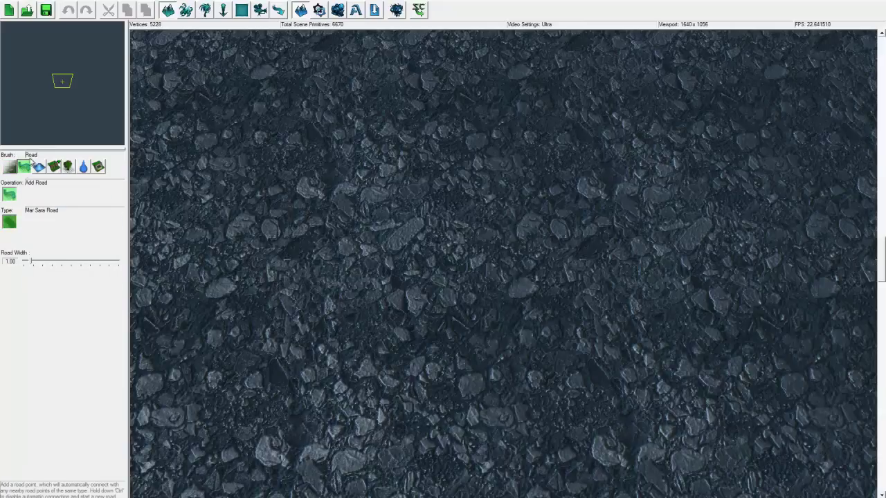
left_click(38, 170)
left_click(54, 169)
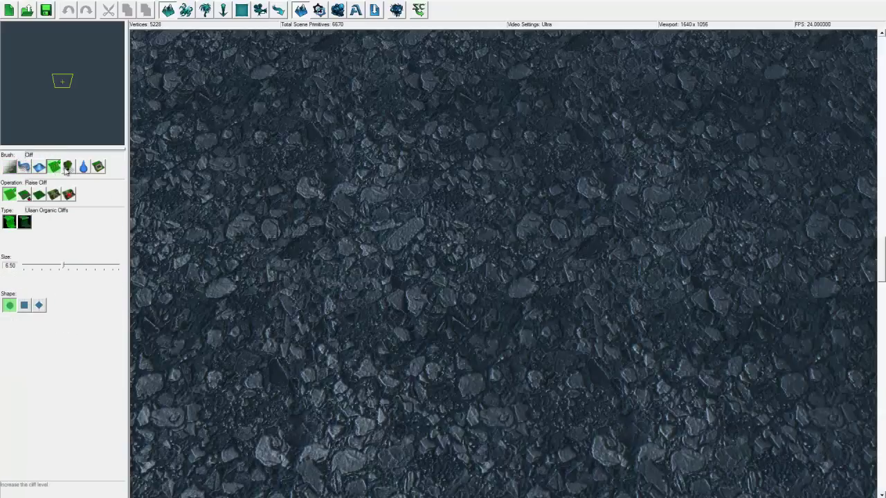
left_click(69, 170)
left_click(82, 168)
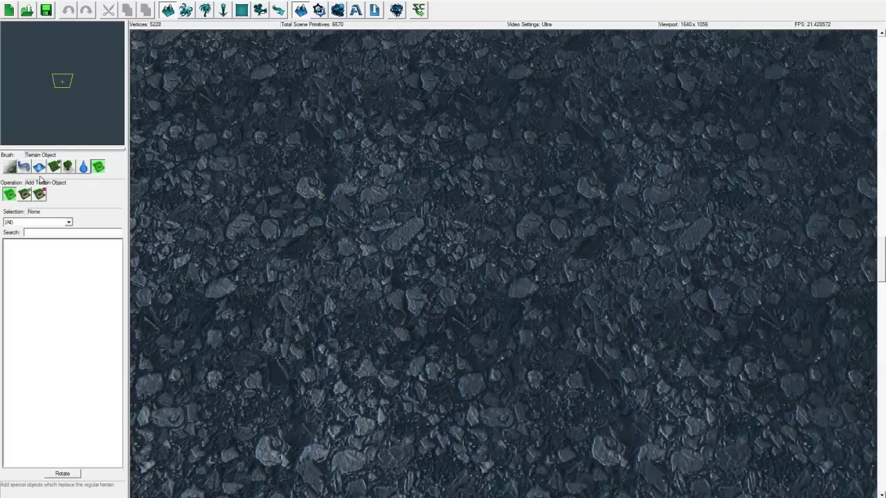
left_click(10, 170)
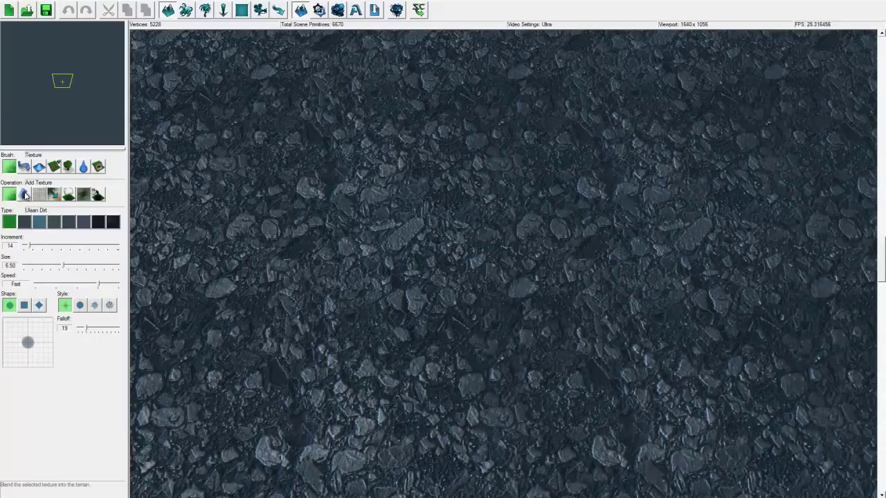
- Examine the Texture brush operations, including Uniform Texture, Blur Textures and Fill Texture, and return to Add Texture
left_click(25, 196)
left_click(36, 199)
left_click(54, 196)
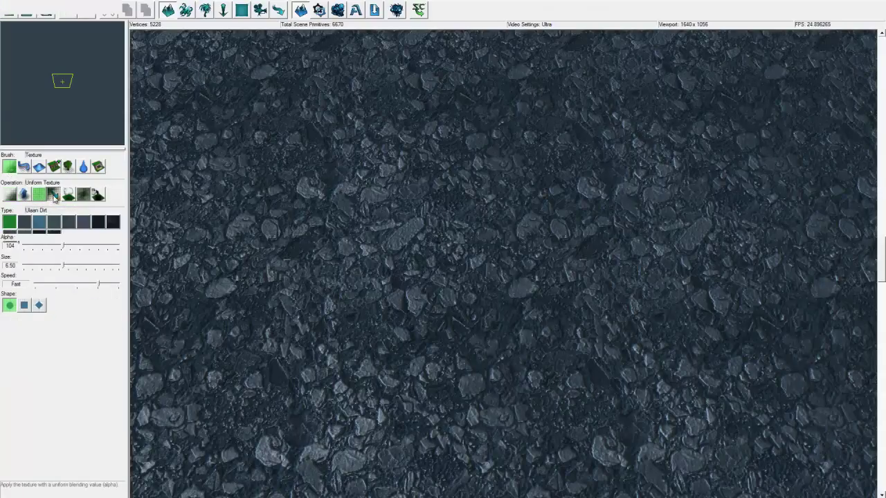
left_click(69, 195)
left_click(84, 196)
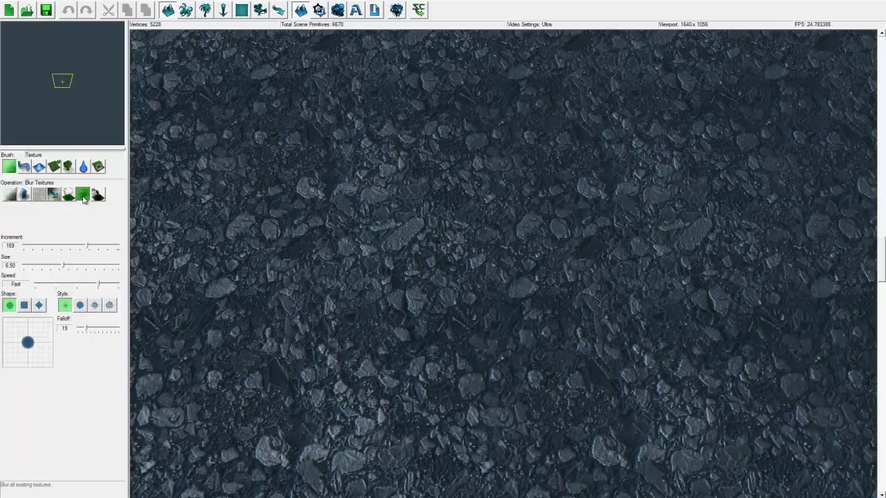
left_click(97, 194)
left_click(11, 196)
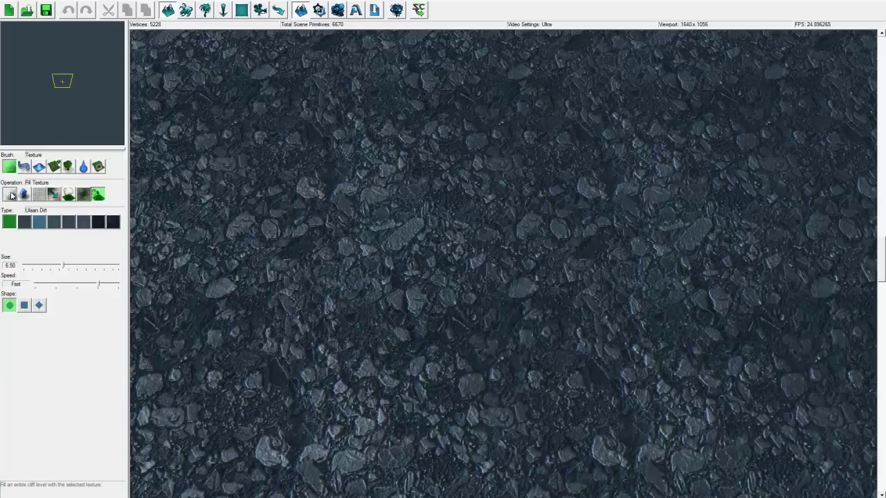
- Raise the texture brush increment slightly and paint a faint patch of Ulaan Sand on the rocky terrain
right_click_drag(217, 241, 163, 212)
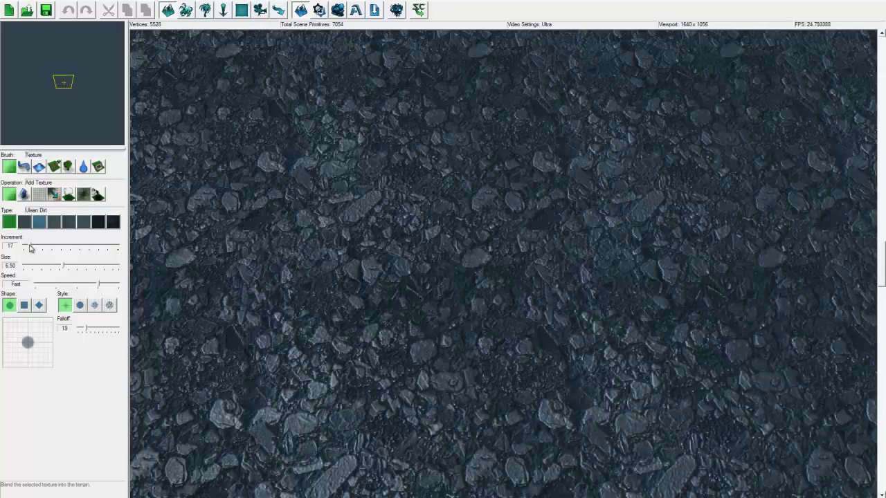
left_click_drag(29, 248, 38, 248)
left_click(39, 222)
mouse_move(383, 275)
left_mouse_down()
mouse_move(336, 320)
mouse_move(440, 308)
mouse_move(369, 239)
mouse_move(326, 277)
mouse_move(445, 350)
mouse_move(403, 218)
mouse_move(413, 220)
mouse_move(474, 358)
mouse_move(370, 380)
mouse_move(368, 360)
left_mouse_up()
right_click_drag(367, 359, 228, 350)
- Set the texture brush increment to 238 and paint a stronger Ulaan Sand patch beside the faint one
left_click_drag(46, 250, 115, 247)
key("Left")
key("Up")
mouse_move(339, 277)
left_mouse_down()
mouse_move(313, 321)
mouse_move(220, 233)
mouse_move(227, 307)
left_mouse_up()
key("Right")
key("Up")
- Paint a large rounded patch of Ulaan Sand on open ground southeast of the two earlier patches
scroll(277, 319, "down", 5)
scroll(343, 333, "down", 4)
right_click_drag(344, 333, 156, 156)
right_click_drag(369, 298, 418, 316)
right_click_drag(416, 235, 415, 214)
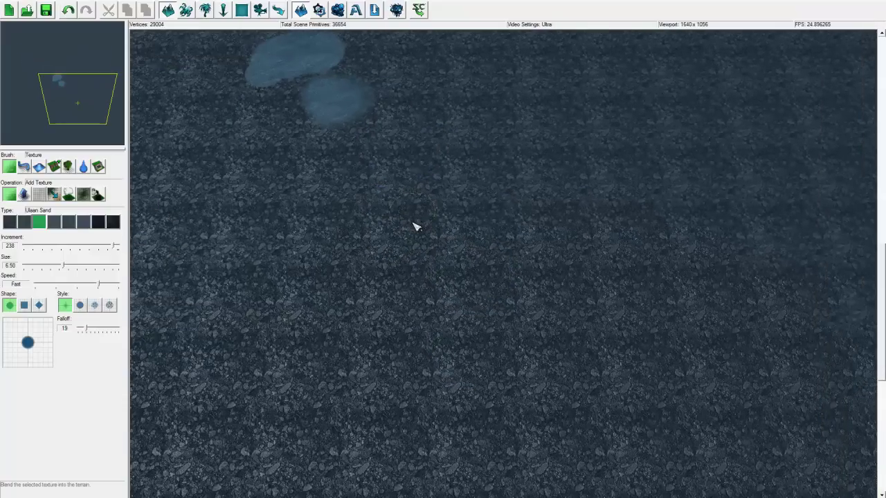
scroll(454, 238, "up", 5)
mouse_move(487, 254)
left_mouse_down()
mouse_move(441, 302)
mouse_move(376, 322)
mouse_move(530, 221)
mouse_move(530, 336)
mouse_move(481, 257)
mouse_move(420, 307)
left_mouse_up()
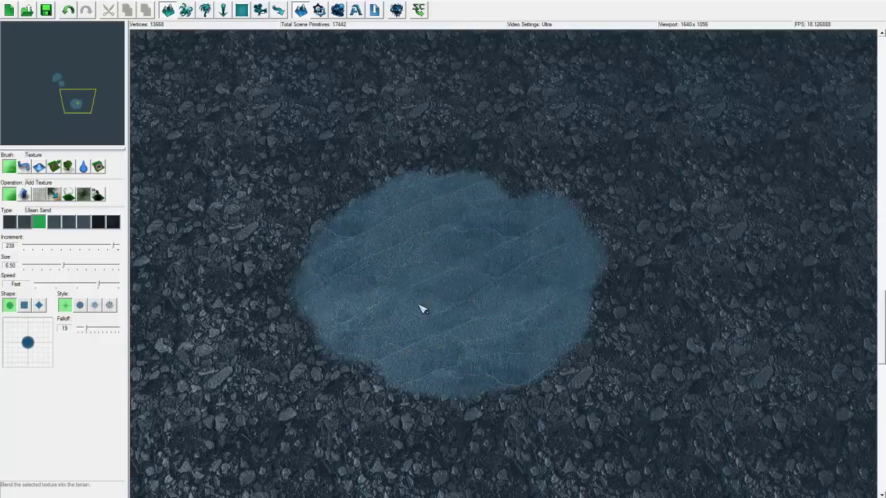
- Set the texture brush increment to 14 and extend the large Ulaan Sand patch with a lobe on its northwest side
left_click_drag(31, 246, 30, 246)
right_click_drag(350, 207, 283, 271)
mouse_move(284, 275)
left_mouse_down()
mouse_move(302, 251)
mouse_move(349, 237)
mouse_move(316, 270)
mouse_move(311, 207)
left_mouse_up()
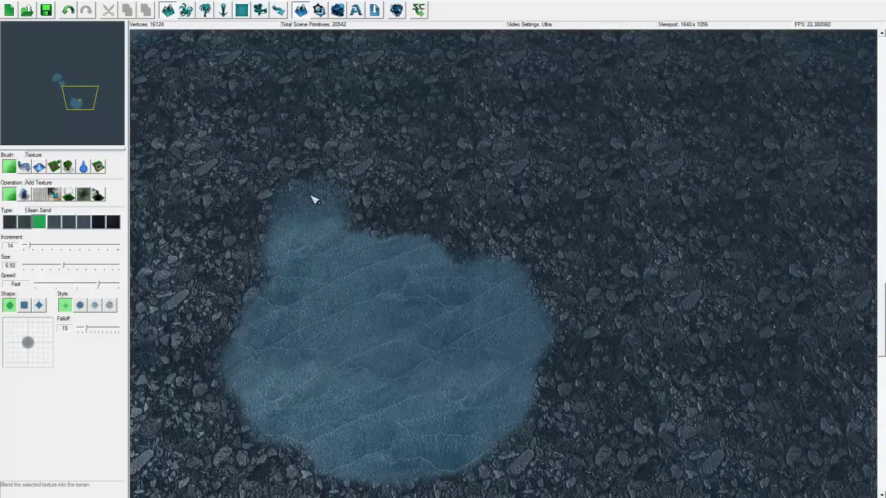
scroll(312, 198, "up", 5)
right_click_drag(390, 303, 452, 312)
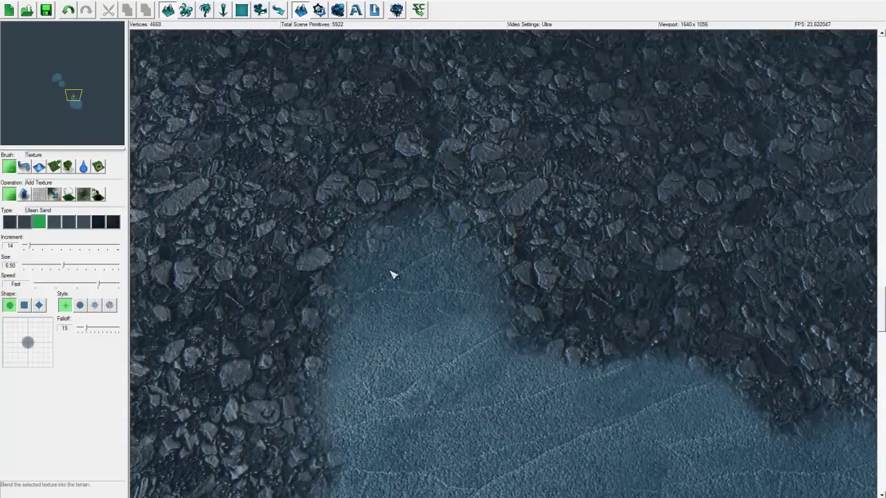
scroll(394, 274, "down", 3)
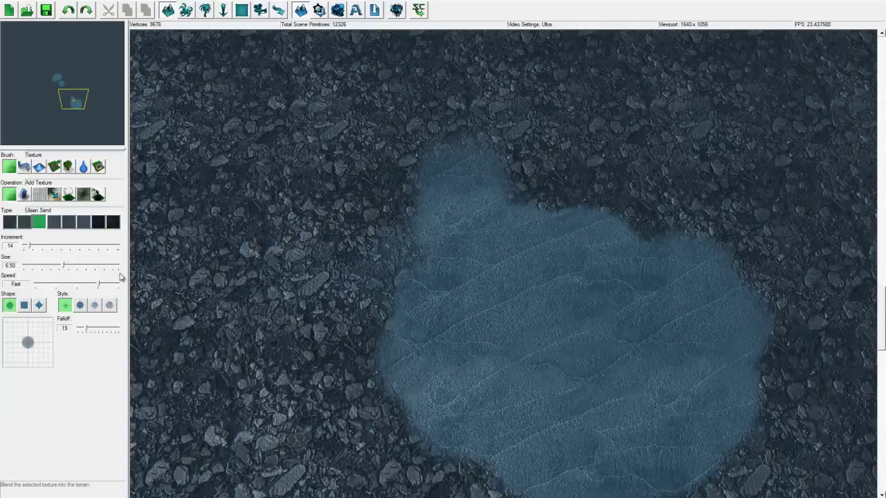
- Undo all of the painted Ulaan Sand patches on the rocky terrain
key("ctrl+z")
key("ctrl+z")
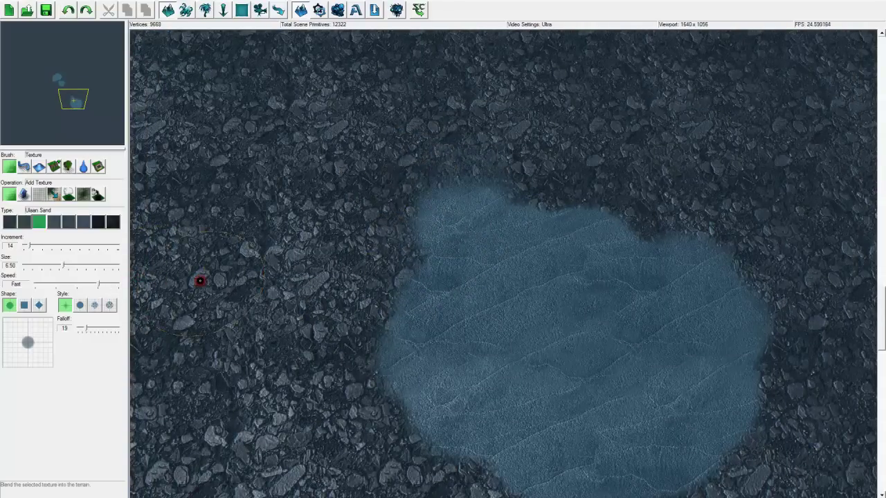
key("ctrl+z")
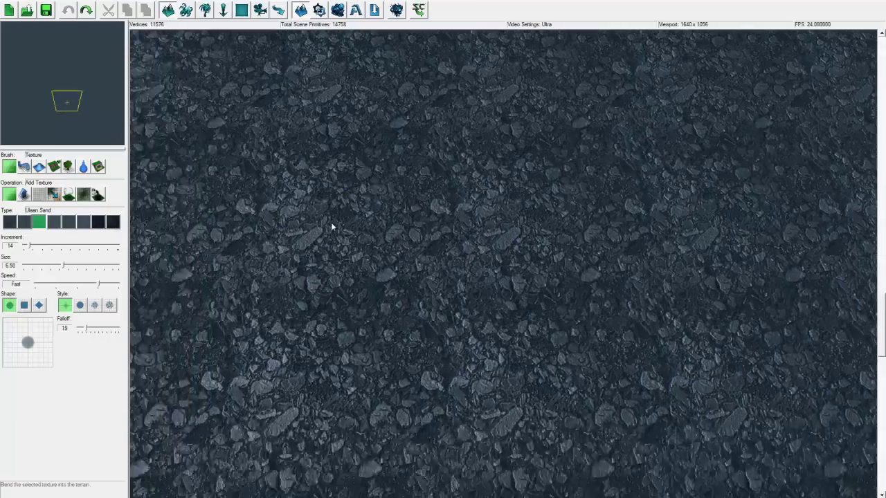
right_click_drag(331, 224, 337, 209)
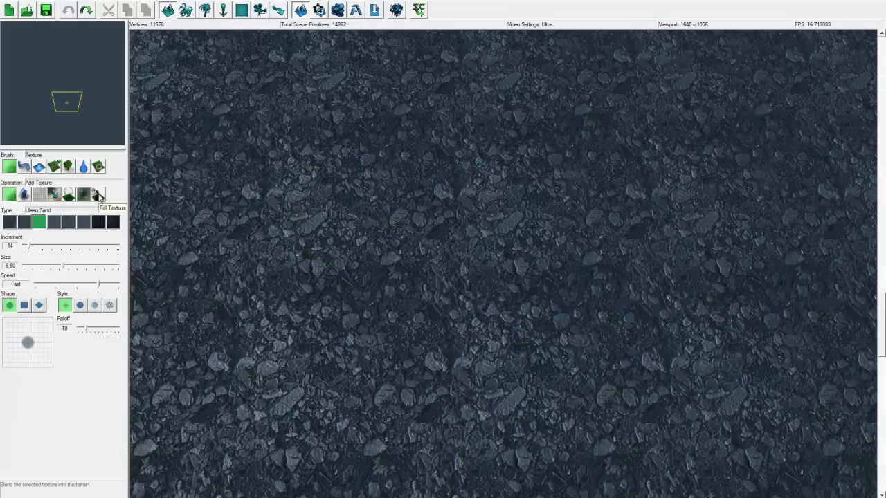
- Use the Fill Texture operation to cover the entire cliff level with Ulaan Sand
left_click(97, 195)
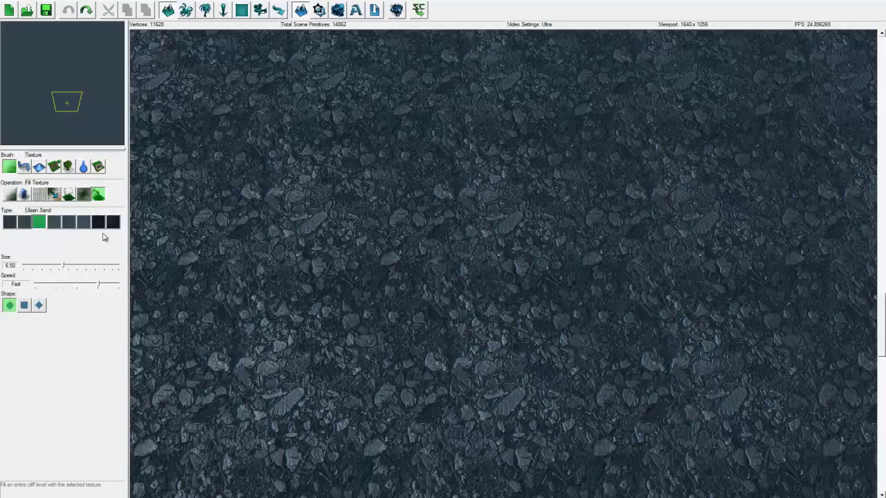
left_click(417, 242)
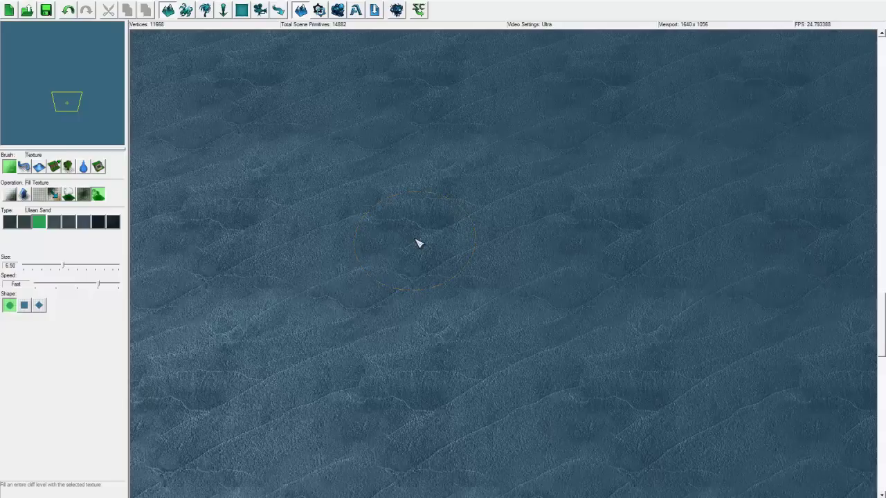
right_click_drag(400, 248, 543, 199)
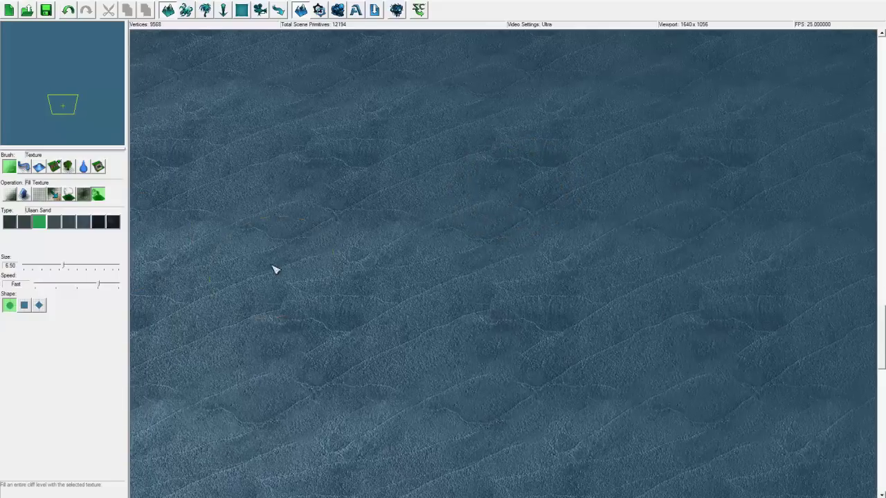
right_click_drag(273, 267, 312, 259)
right_click_drag(183, 202, 320, 167)
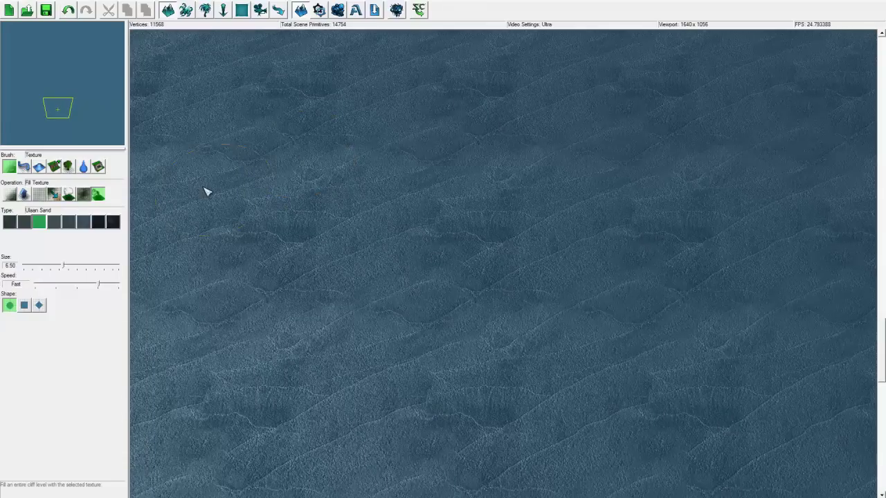
right_click_drag(166, 257, 339, 232)
key("Up")
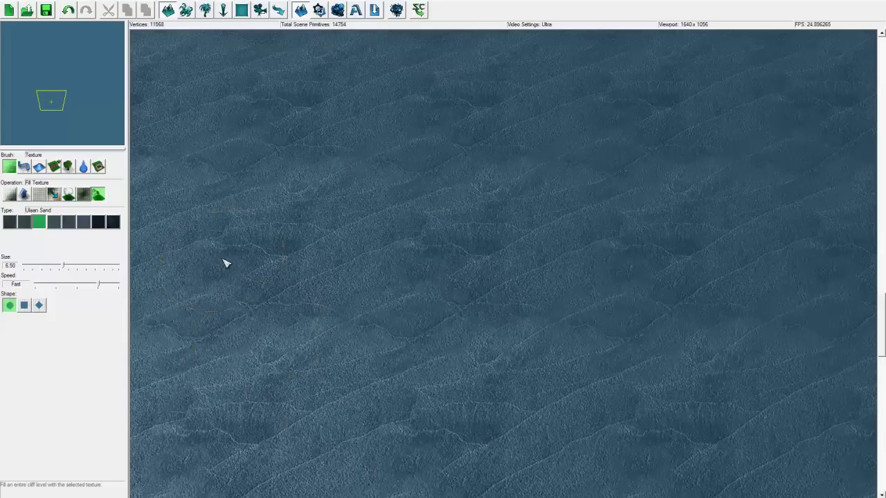
- Return to the Add Texture operation and paint a patch of Ulaan Rocky on the sand at increment 14
left_click(55, 225)
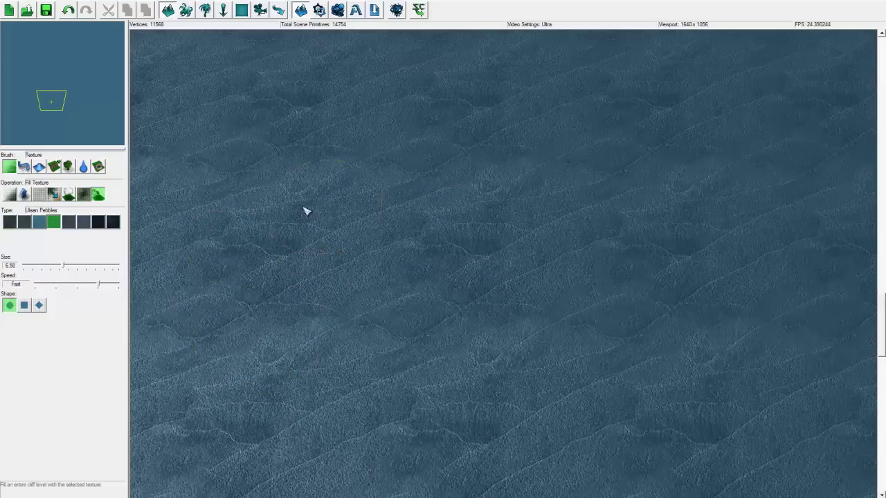
left_click(9, 194)
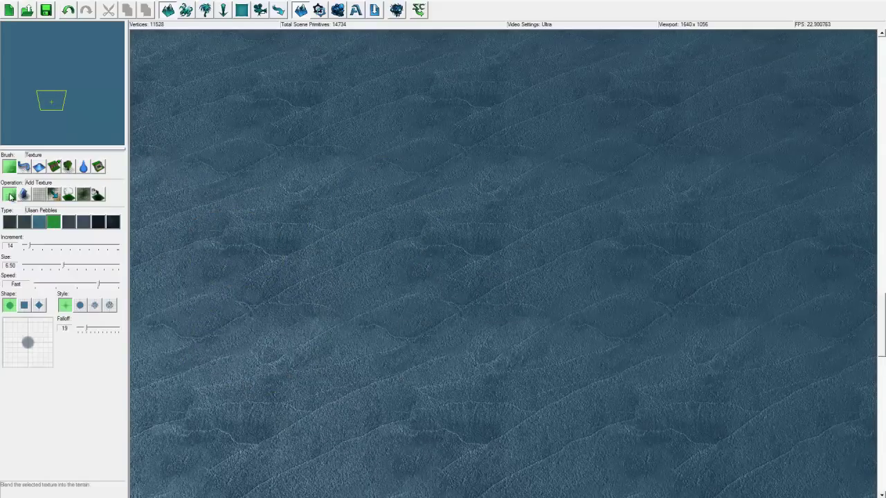
key("Left")
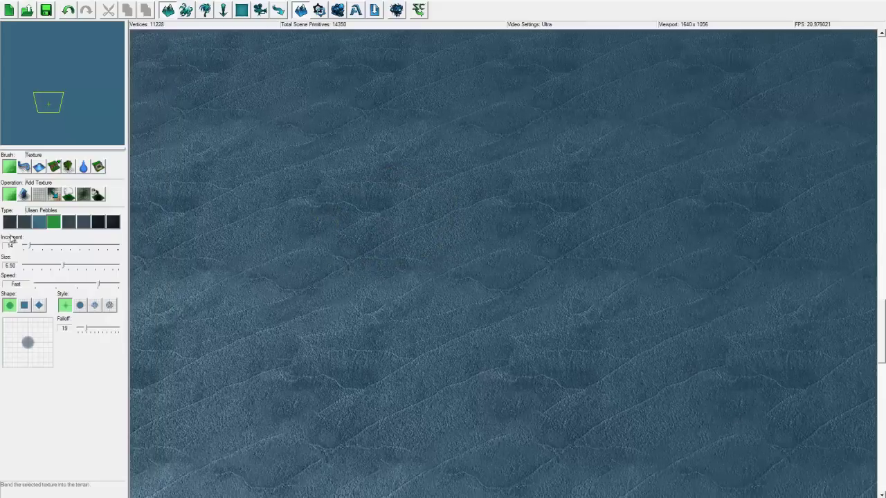
left_click(99, 195)
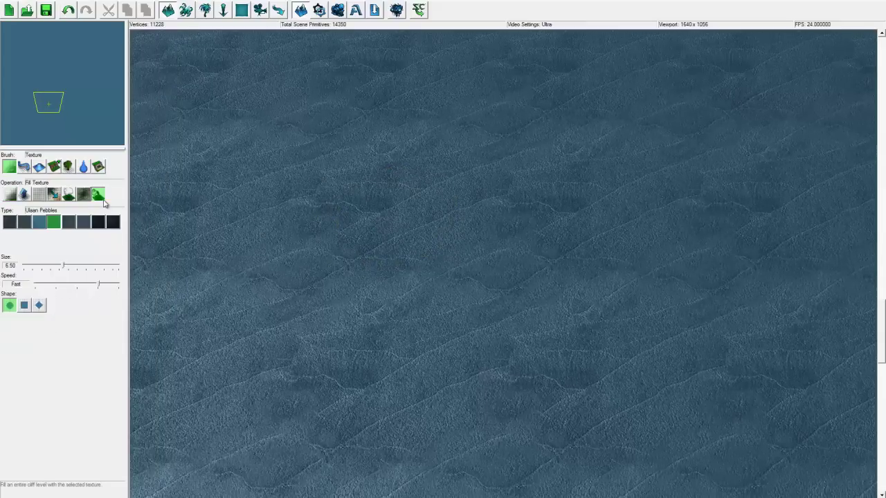
left_click(12, 197)
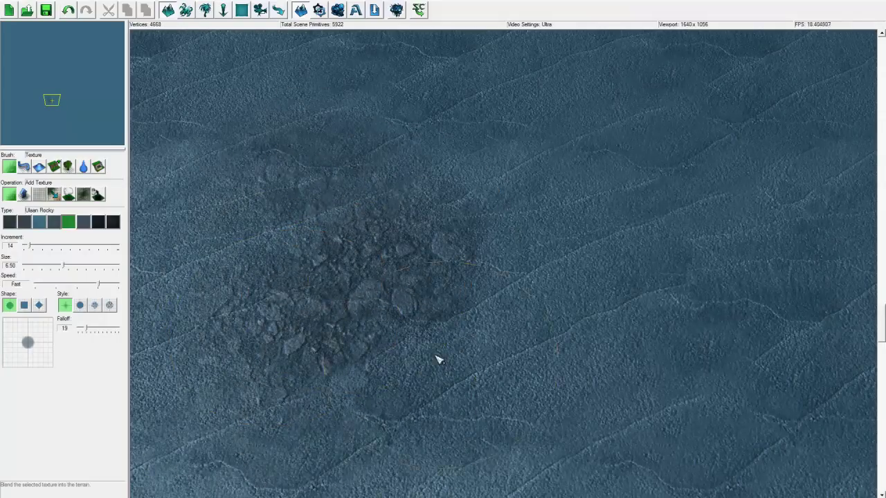
right_click_drag(438, 358, 373, 296)
left_click_drag(385, 286, 423, 258)
right_click_drag(425, 258, 469, 229)
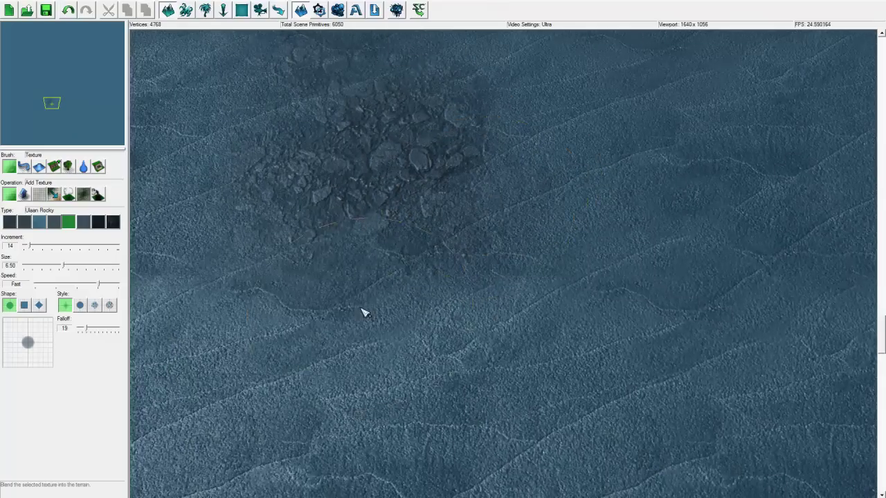
right_click_drag(364, 312, 334, 348)
scroll(334, 349, "up", 2)
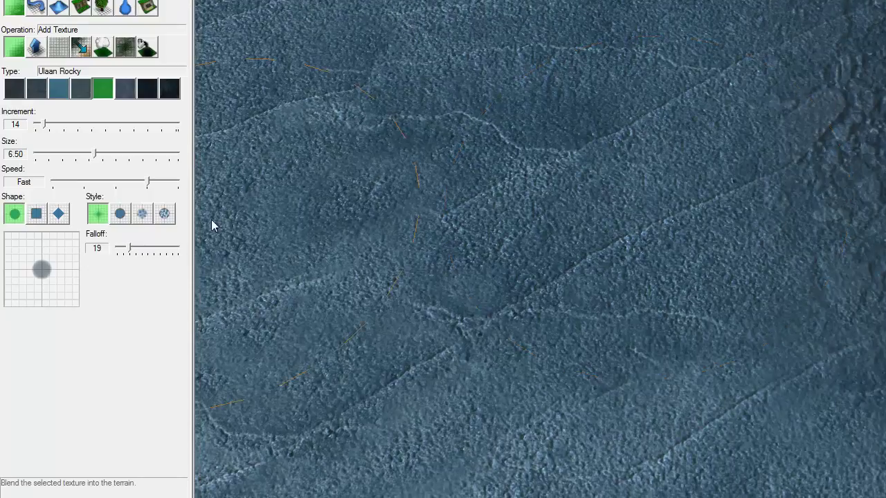
- Set the texture brush speed to Slow and switch to the Remove Texture operation for Ulaan Rocky at the rocky patch
left_click(63, 182)
left_click(88, 182)
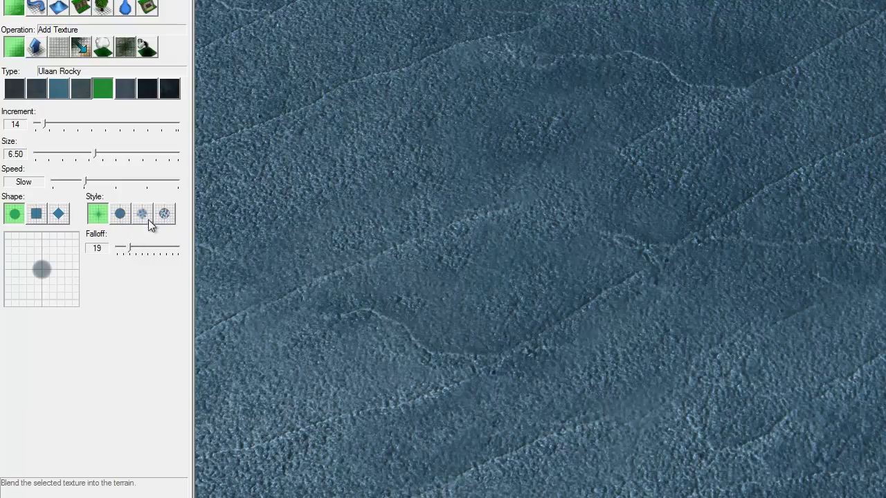
right_click_drag(464, 246, 374, 350)
scroll(374, 351, "down", 3)
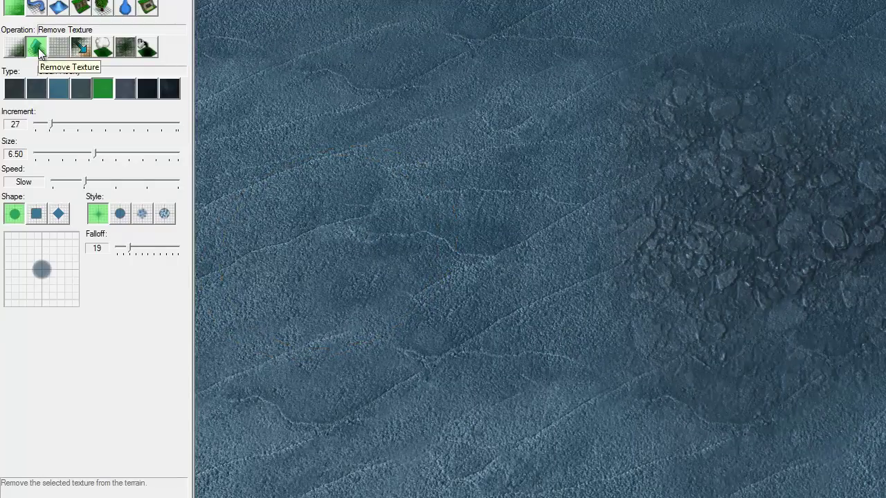
right_click_drag(462, 216, 408, 242)
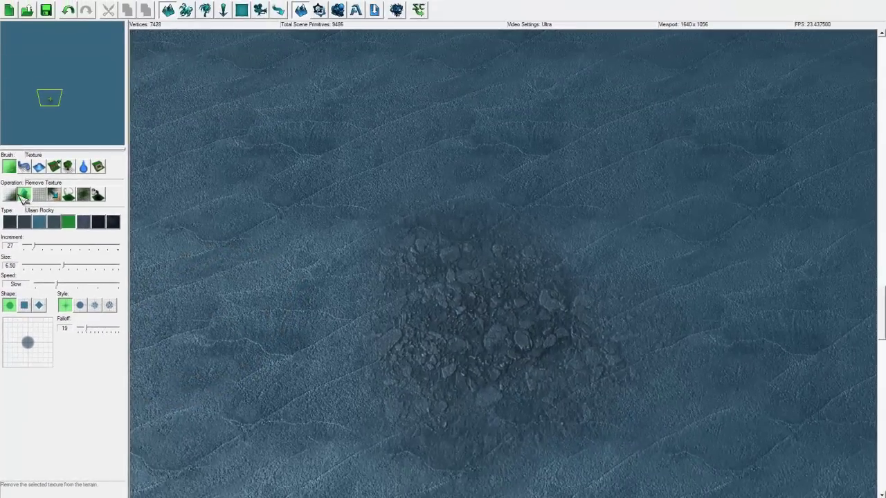
scroll(309, 286, "up", 5)
right_click_drag(310, 287, 325, 252)
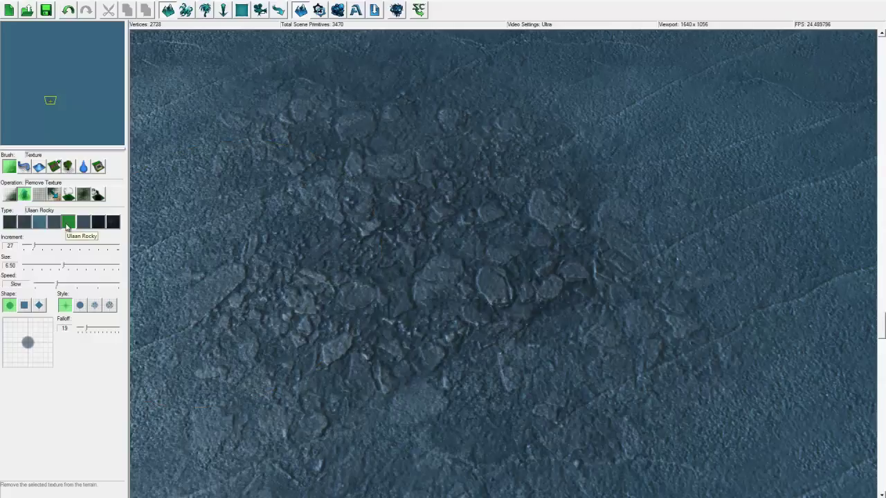
- Try different Remove Texture brush sizes, enlarging the brush to 13.00 and reducing it to 4.50
left_click(38, 267)
right_click_drag(205, 288, 452, 350)
scroll(450, 346, "down", 4)
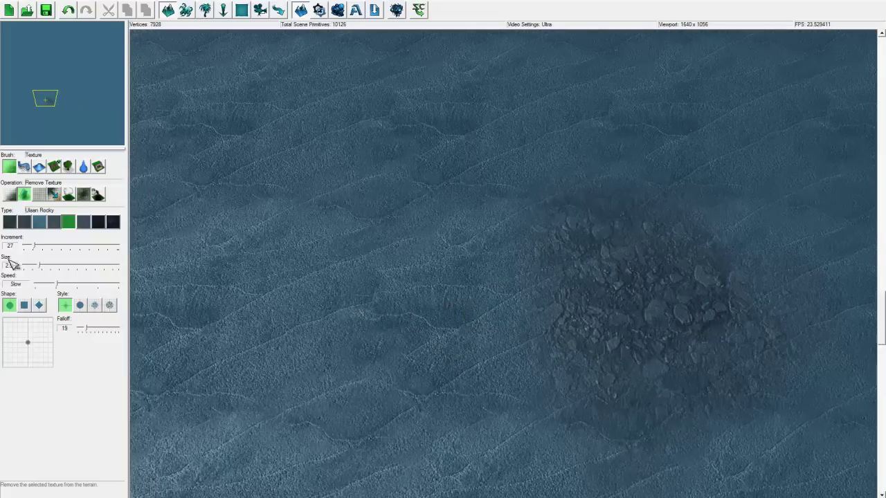
left_click_drag(38, 267, 103, 270)
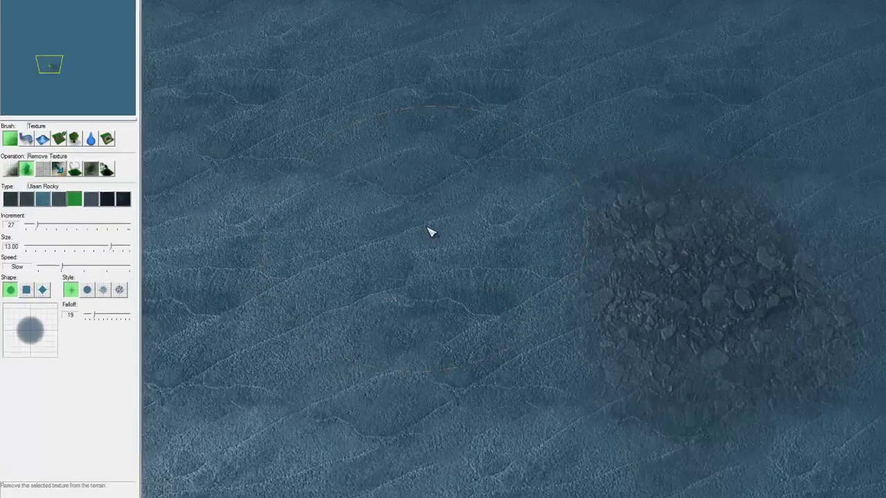
left_click(55, 246)
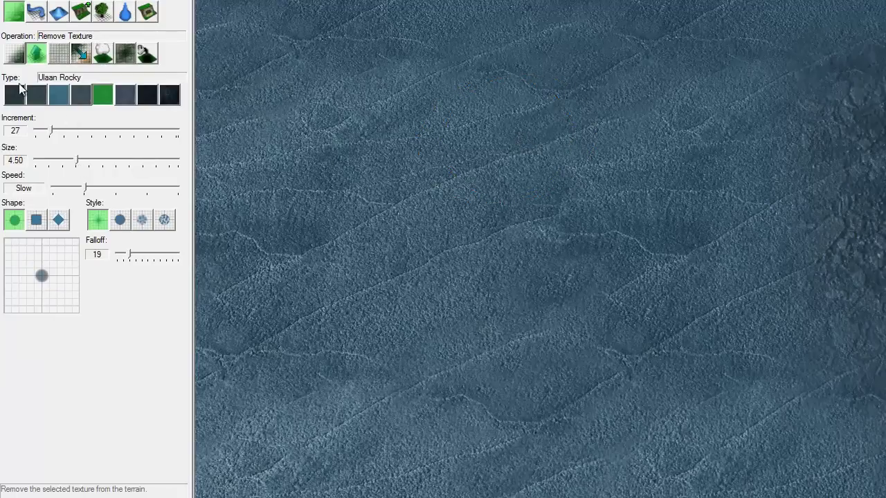
- Switch to Add Texture with Ulaan Grunge, set the brush size to 14.50, and paint a patch west of the rocky one
left_click(16, 54)
left_click(131, 159)
left_click(147, 95)
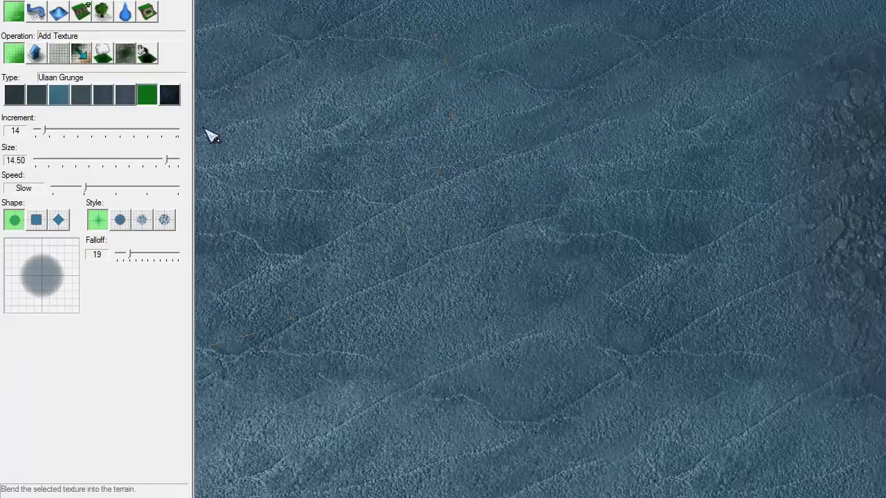
right_click_drag(456, 170, 574, 256)
mouse_move(592, 174)
left_mouse_down()
mouse_move(530, 171)
mouse_move(518, 242)
mouse_move(699, 234)
left_mouse_up()
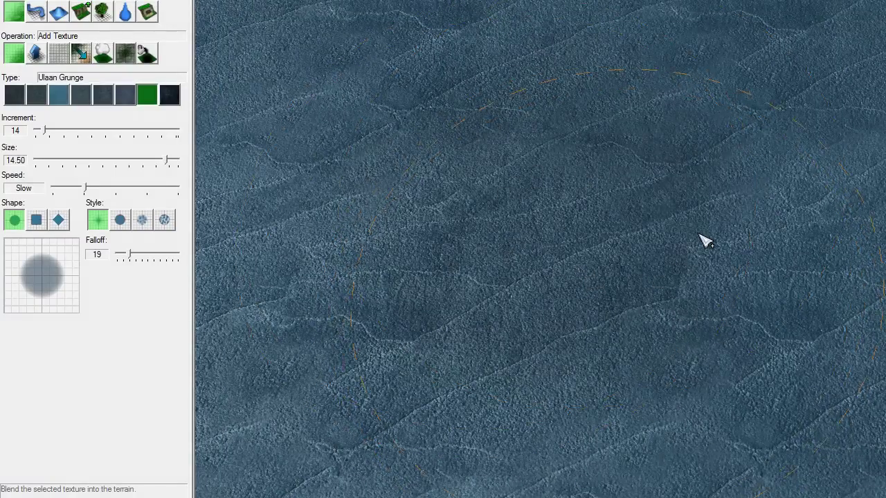
mouse_move(551, 101)
left_mouse_down()
mouse_move(494, 148)
mouse_move(522, 237)
mouse_move(604, 254)
left_mouse_up()
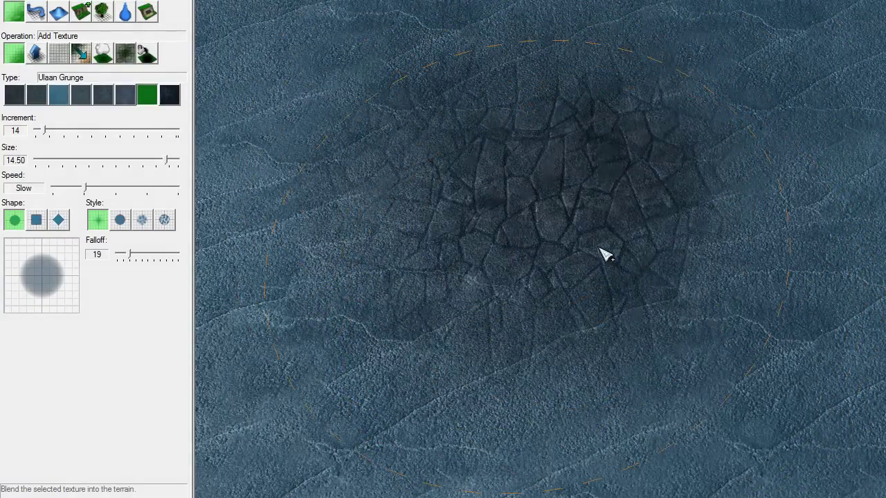
- Set the brush speed to Very Fast and expand the Ulaan Grunge patch into a dense, larger area
left_click(170, 188)
mouse_move(546, 159)
left_mouse_down()
mouse_move(563, 124)
mouse_move(649, 212)
mouse_move(453, 152)
left_mouse_up()
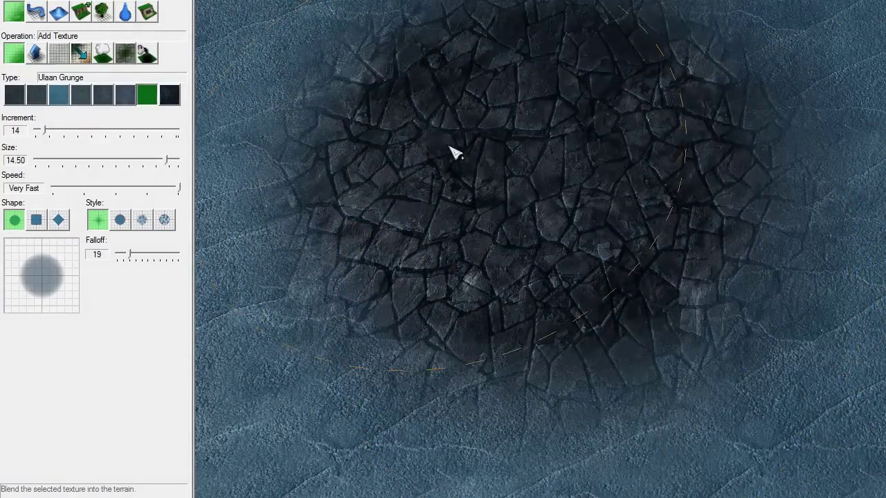
- Reduce the brush size to 1.00 and paint a tiny Ulaan Grunge spot northeast of the large patch
left_click(47, 160)
right_click_drag(401, 128, 229, 325)
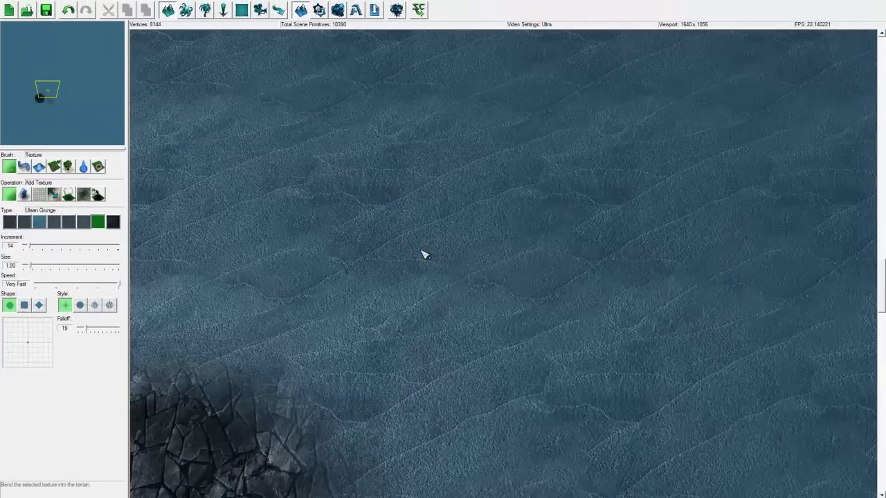
left_click_drag(425, 255, 441, 258)
right_click_drag(414, 296, 451, 170)
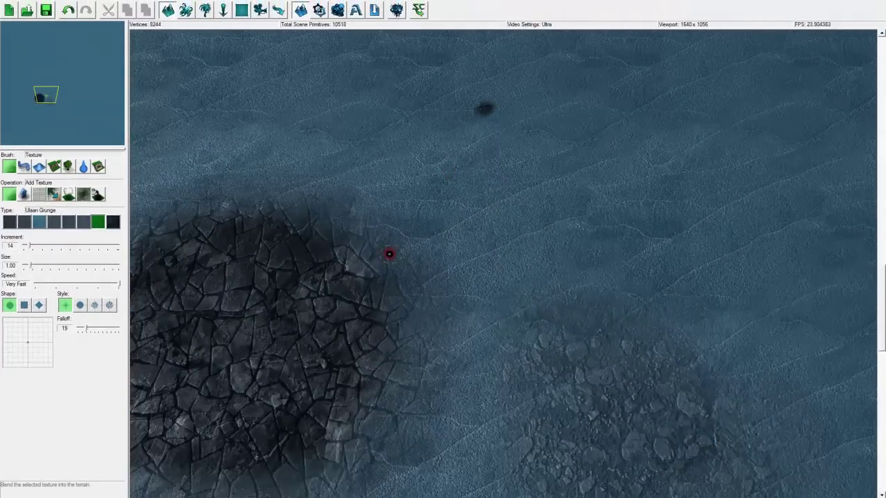
scroll(382, 253, "down", 3)
- Undo all Ulaan Grunge and Ulaan Rocky painting, keeping the Ulaan Sand fill
key("ctrl+z")
key("ctrl+z")
key("ctrl+z")
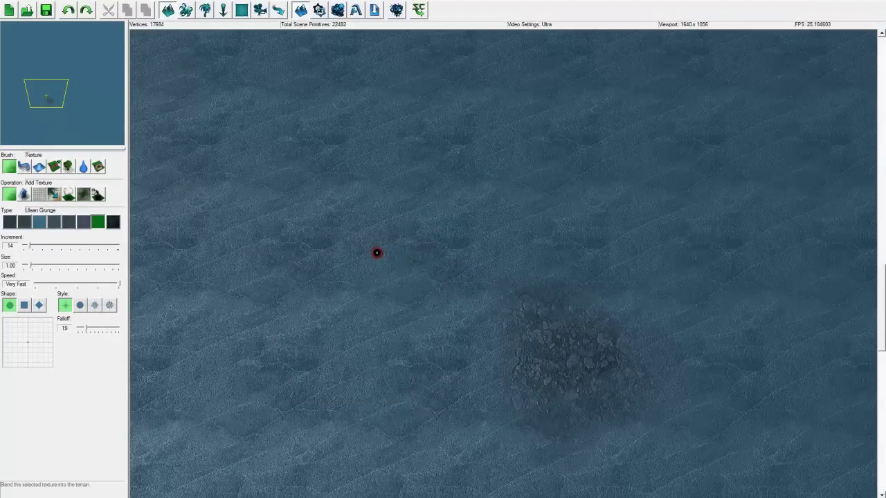
key("ctrl+z")
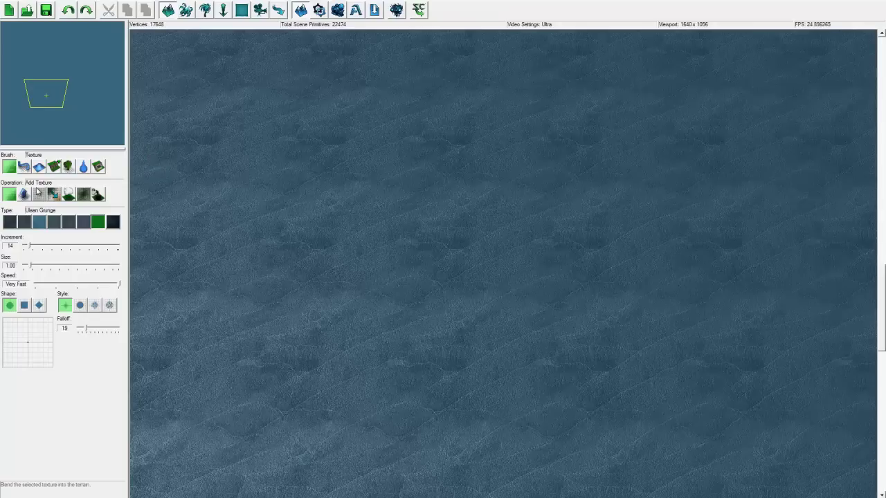
- Look at the Road brush options and return to the Texture brush
left_click(23, 166)
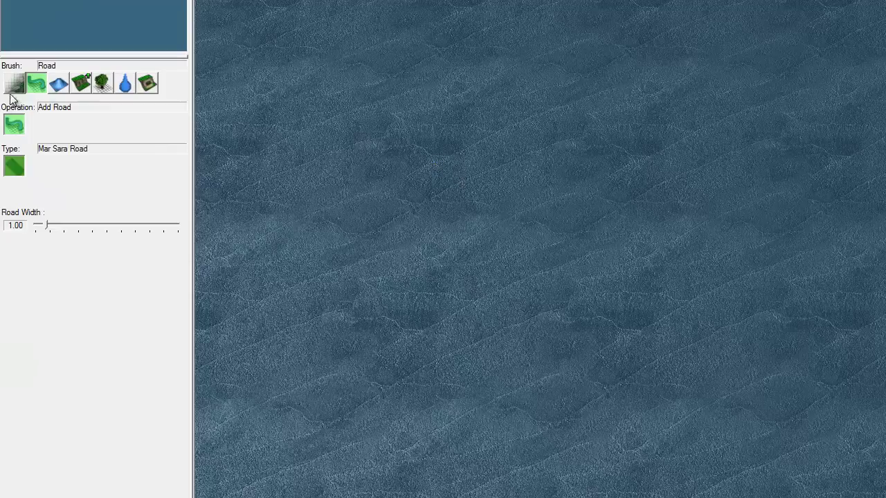
left_click(14, 84)
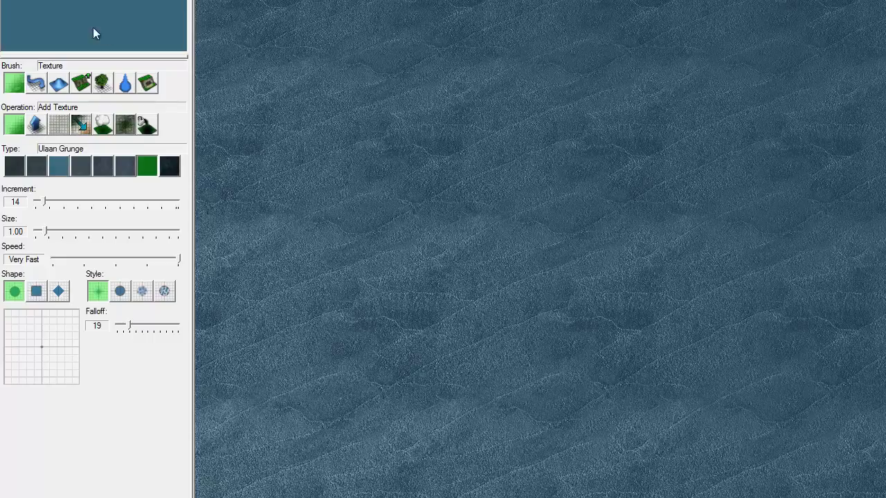
- Lay a bending Mar Sara Road with a road width of 2.71 across the Ulaan Sand using the Road brush
left_click(36, 83)
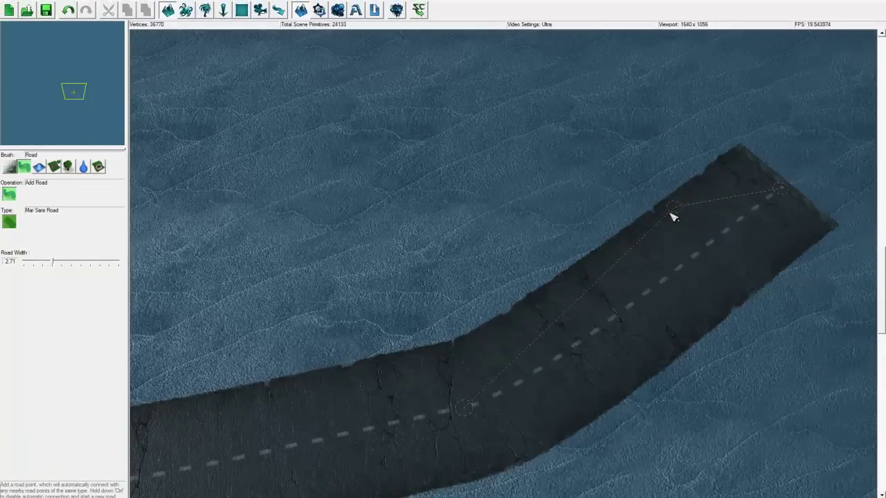
scroll(671, 213, "down", 5)
right_click_drag(675, 219, 762, 225)
scroll(591, 229, "down", 3)
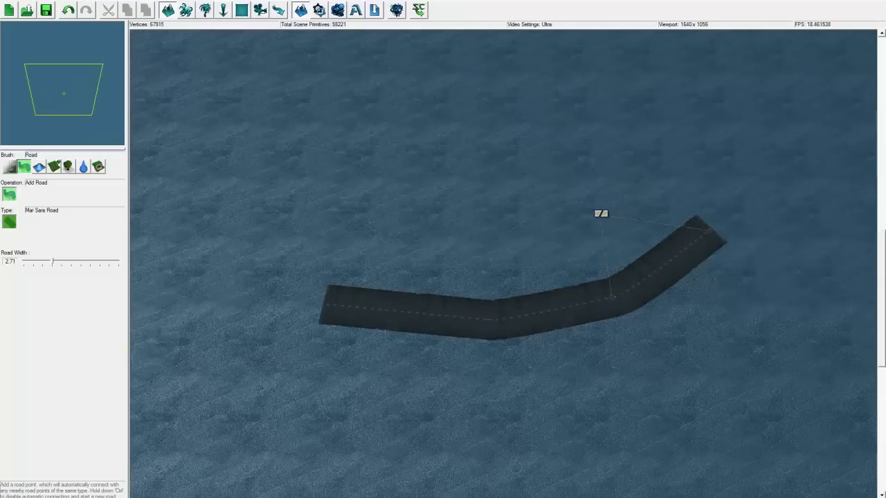
- Undo all the placed road points to clear the road from the sand
key("ctrl+z")
key("ctrl+z")
key("ctrl+z")
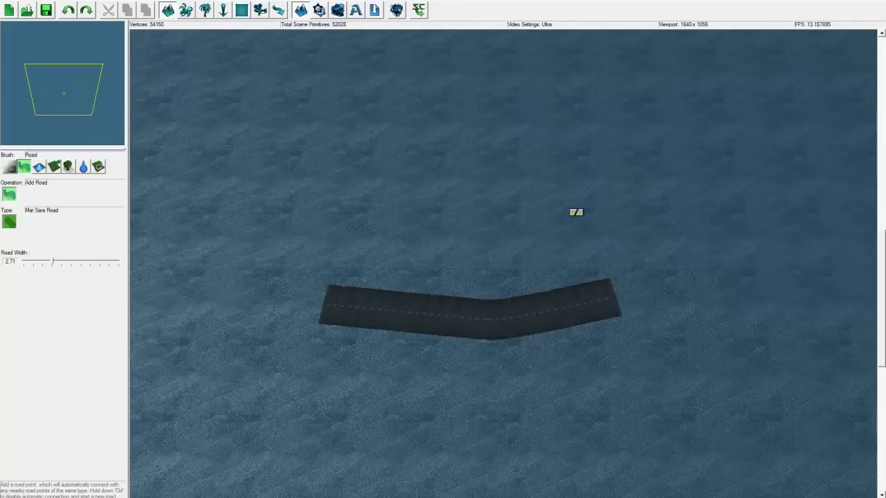
- Switch to the Height brush and set up the Raise operation with size 10.50 and amplitude 0.10
left_click(39, 167)
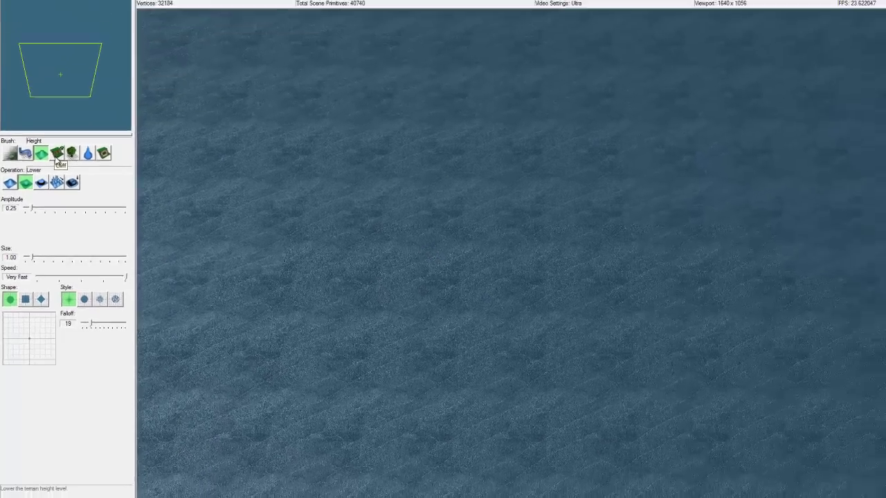
right_click_drag(304, 221, 440, 242)
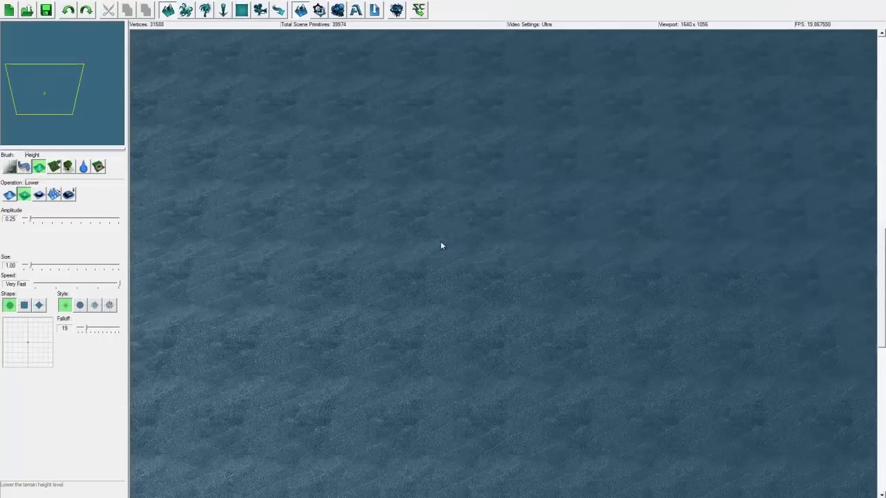
scroll(440, 242, "up", 3)
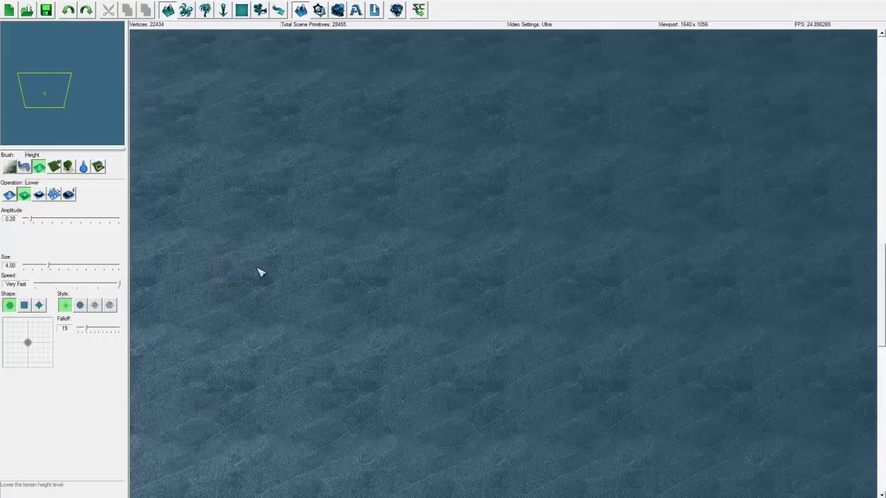
scroll(278, 288, "up", 5)
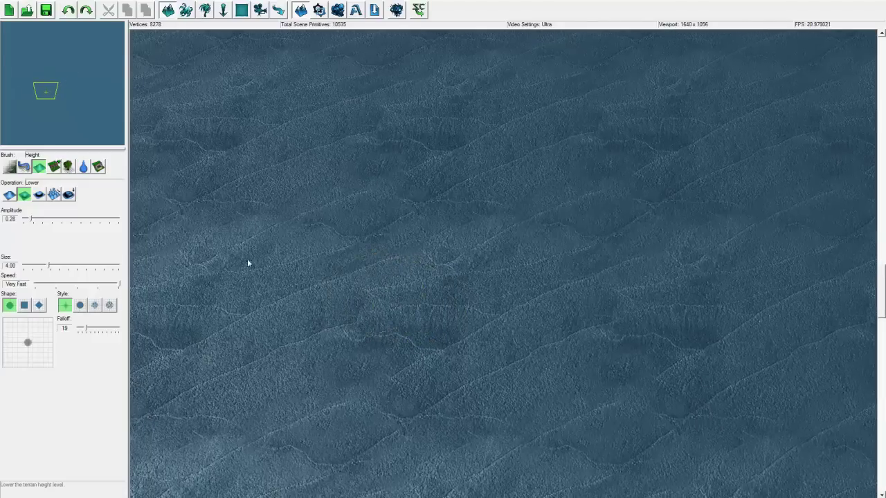
left_click_drag(74, 266, 85, 268)
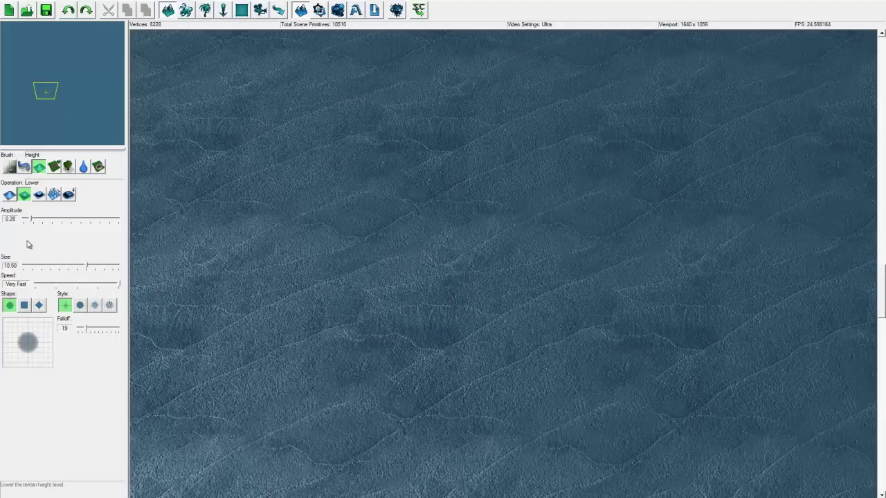
left_click(9, 194)
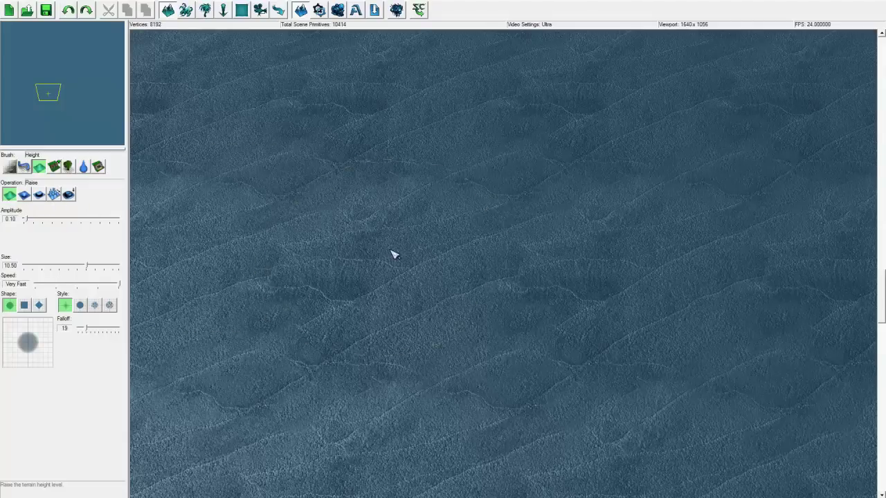
- Raise a trial mound on the flat sand and undo it
right_click_drag(408, 301, 374, 326)
scroll(400, 303, "down", 3)
mouse_move(454, 267)
left_mouse_down()
mouse_move(445, 268)
mouse_move(532, 306)
mouse_move(512, 240)
mouse_move(358, 267)
mouse_move(427, 355)
mouse_move(605, 303)
mouse_move(494, 188)
mouse_move(302, 267)
mouse_move(488, 278)
mouse_move(477, 259)
mouse_move(480, 221)
mouse_move(391, 261)
mouse_move(569, 283)
mouse_move(528, 201)
mouse_move(418, 215)
mouse_move(601, 200)
mouse_move(433, 306)
mouse_move(532, 192)
mouse_move(398, 247)
left_mouse_up()
key("ctrl+z")
key("ctrl+z")
key("ctrl+z")
key("ctrl+z")
- Examine the raised hill from a low side angle and undo it
scroll(397, 248, "up", 4)
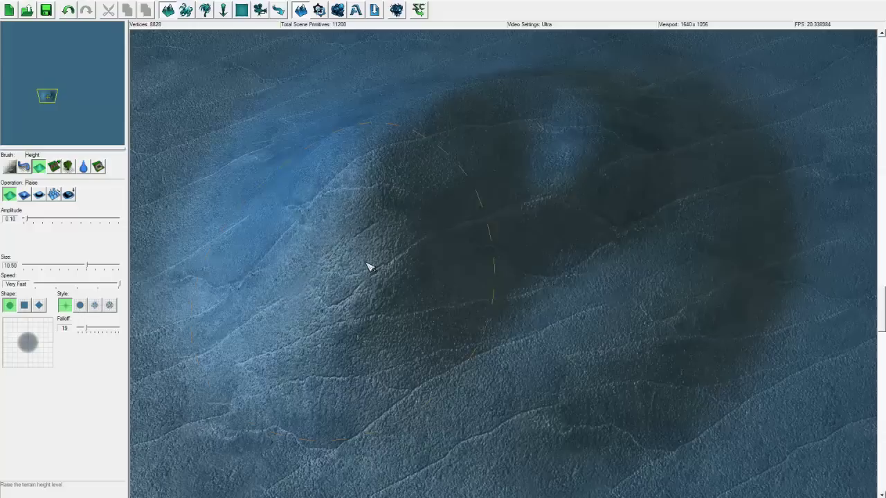
right_click_drag(369, 264, 443, 246)
right_click(345, 258)
mouse_move(346, 258)
right_mouse_down("ctrl")
mouse_move(431, 160)
mouse_move(441, 79)
right_mouse_up("ctrl")
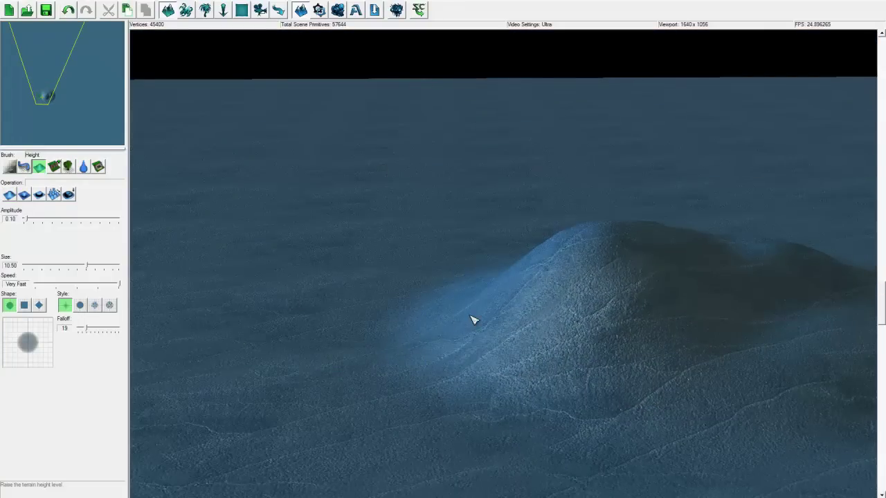
left_click_drag(598, 301, 620, 321)
right_click_drag(644, 245, 697, 297)
right_click_drag(492, 298, 486, 444, "ctrl")
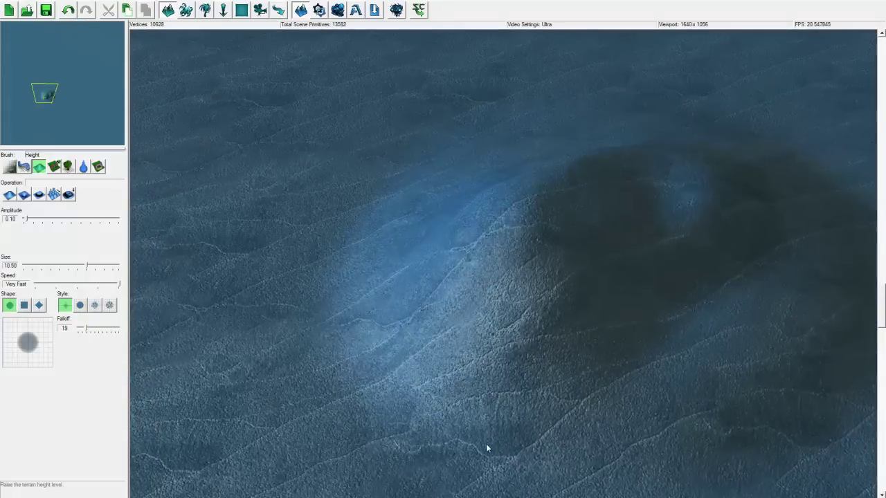
key("ctrl+z")
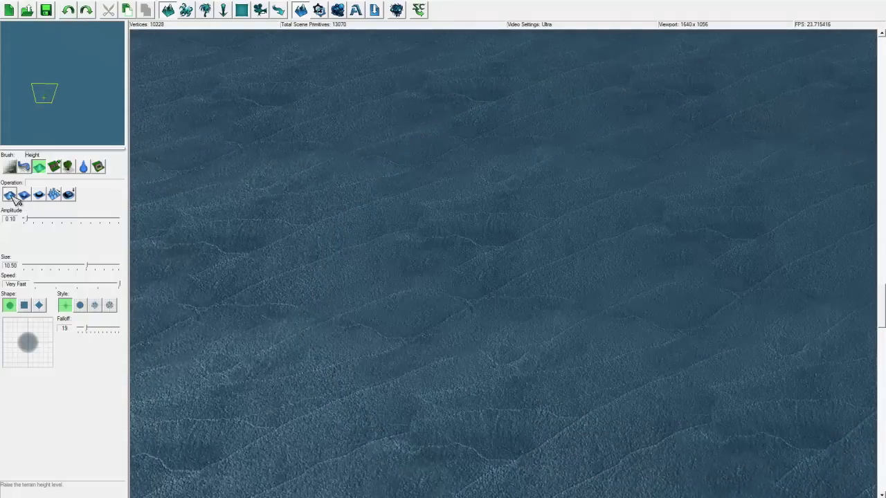
- Dig a pit into the sand with the Lower operation at amplitude 0.16 and size 5.00
left_click(10, 194)
right_click_drag(400, 303, 406, 322)
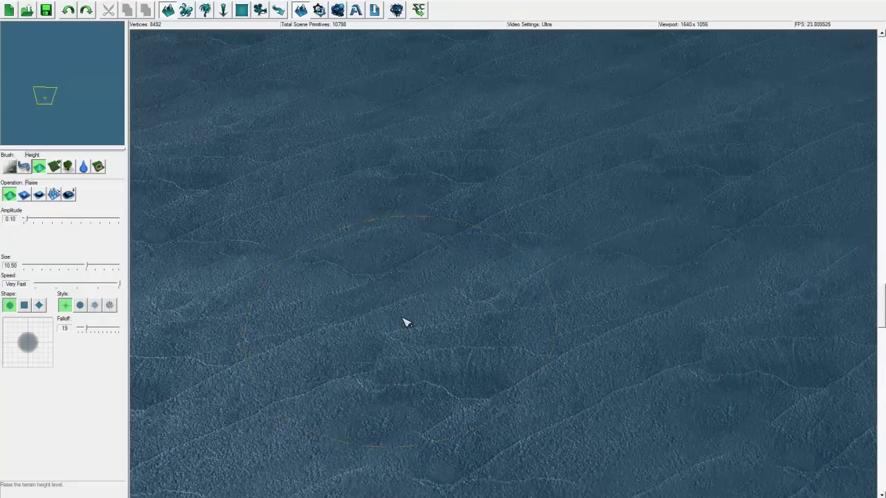
left_click(24, 196)
right_click_drag(358, 344, 333, 341)
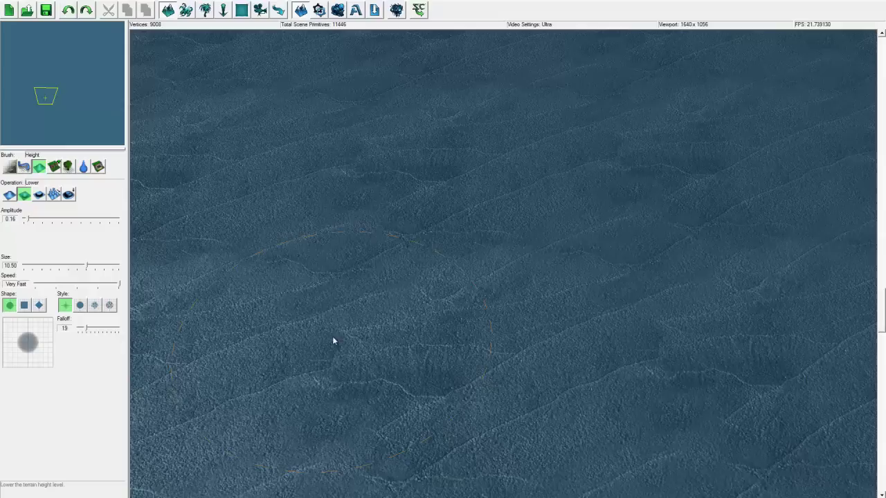
left_click(53, 266)
right_click_drag(314, 238, 281, 247)
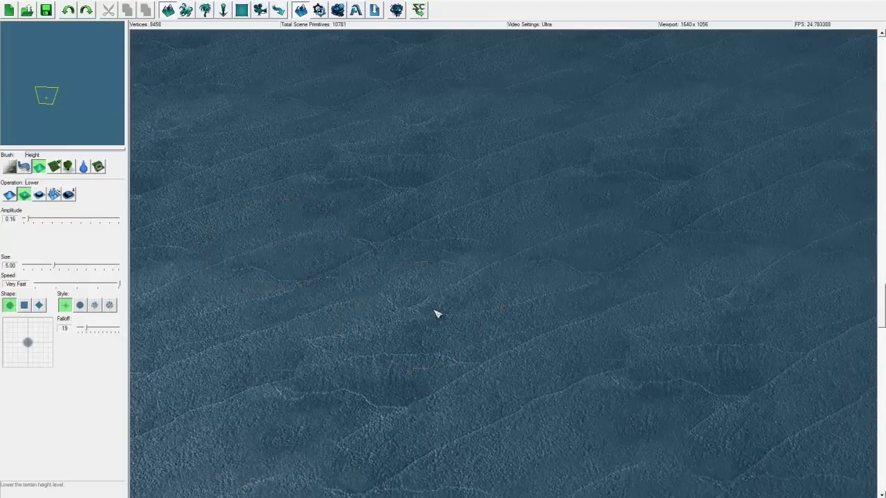
mouse_move(426, 300)
left_mouse_down()
mouse_move(409, 330)
mouse_move(433, 362)
mouse_move(424, 383)
mouse_move(358, 362)
mouse_move(339, 297)
mouse_move(390, 259)
mouse_move(450, 265)
mouse_move(477, 326)
mouse_move(472, 377)
left_mouse_up()
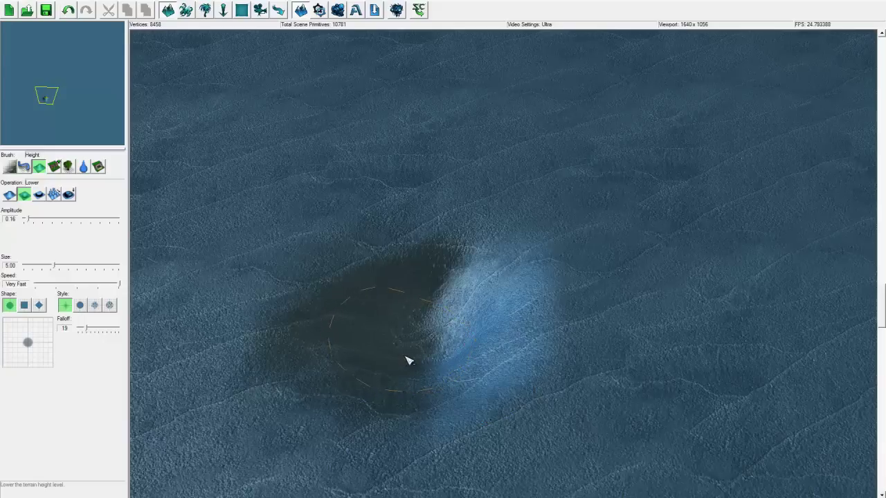
- Widen the pit into a large uneven crater by lowering more of the surrounding ground
right_click_drag(249, 299, 271, 280)
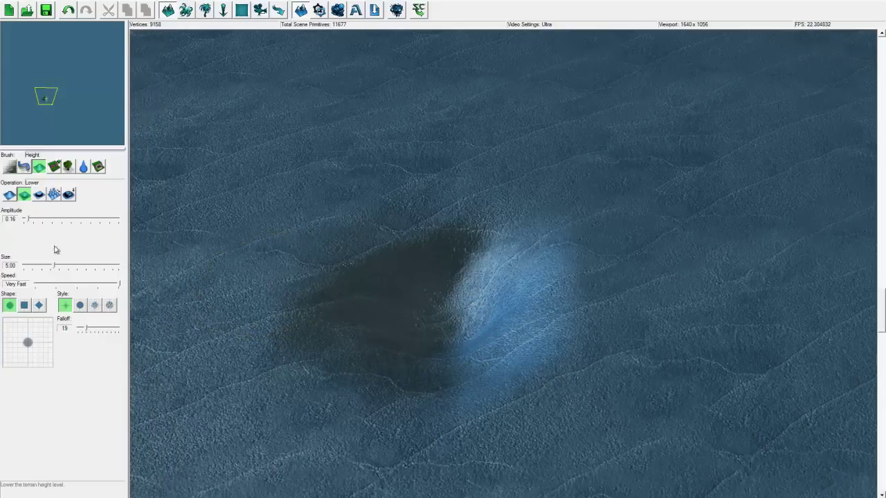
left_click(23, 196)
mouse_move(271, 257)
left_mouse_down()
mouse_move(256, 287)
mouse_move(358, 370)
mouse_move(322, 265)
mouse_move(420, 164)
mouse_move(615, 216)
mouse_move(548, 427)
mouse_move(376, 318)
mouse_move(518, 299)
mouse_move(508, 367)
mouse_move(263, 298)
left_mouse_up()
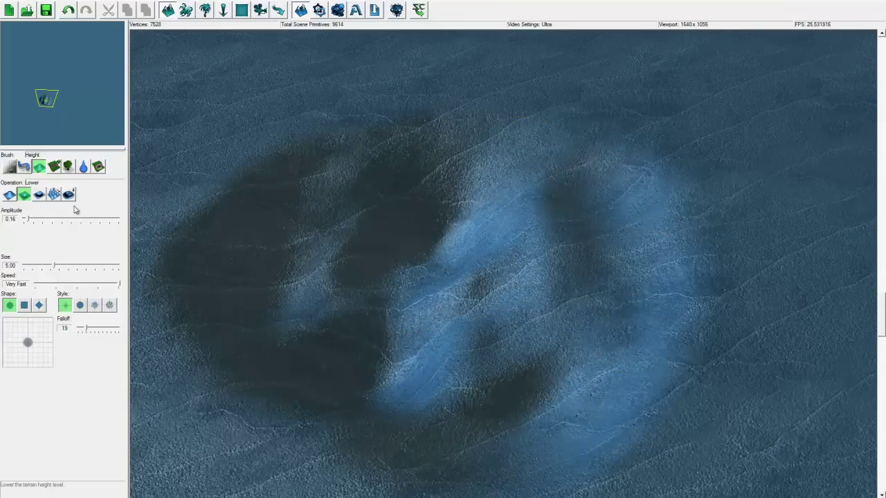
- Level the uneven crater floor with the Uniform height operation, spreading the flat area outward
left_click(40, 196)
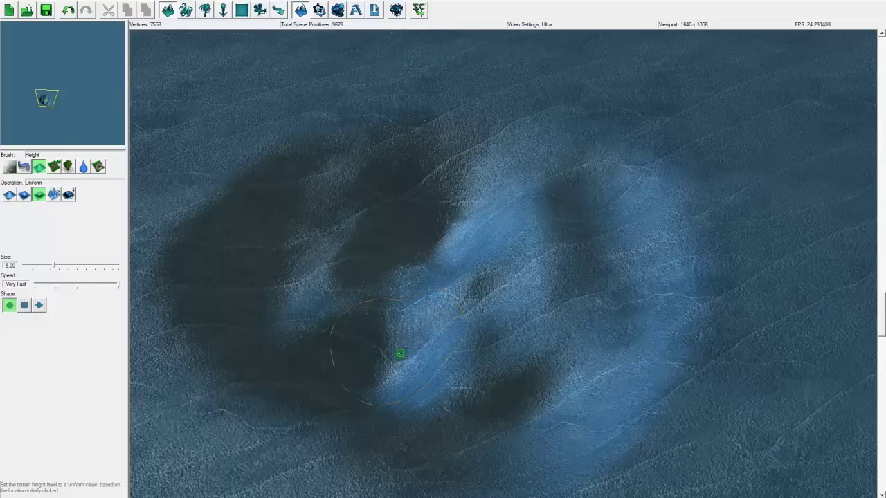
mouse_move(400, 353)
left_mouse_down()
mouse_move(387, 352)
mouse_move(414, 315)
mouse_move(338, 334)
mouse_move(459, 383)
mouse_move(551, 354)
mouse_move(534, 298)
left_mouse_up()
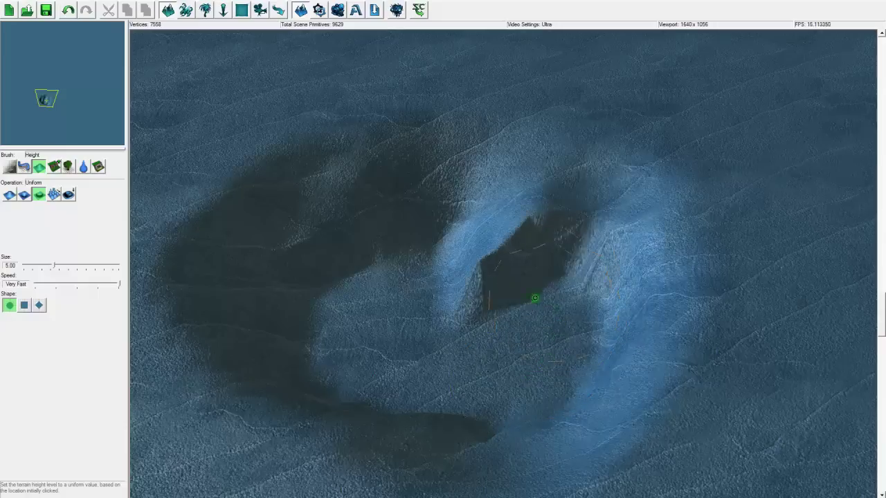
key("ctrl+z")
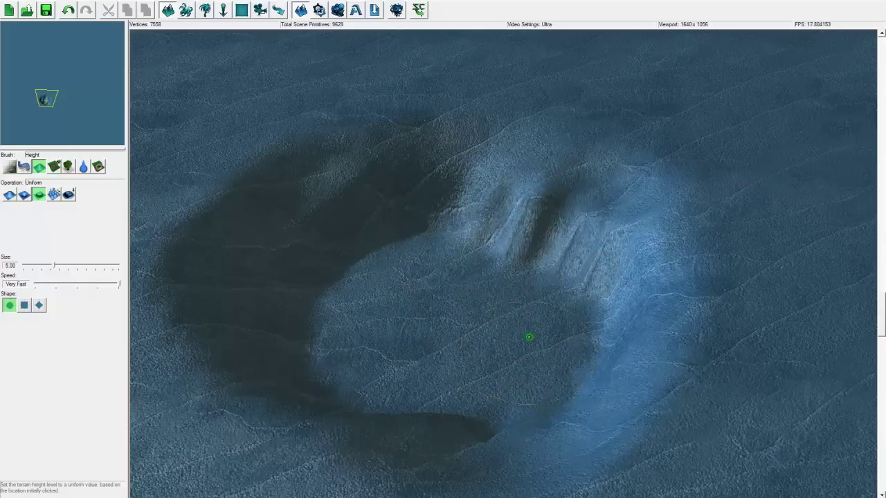
right_click_drag(439, 283, 328, 358)
mouse_move(481, 294)
left_mouse_down()
mouse_move(385, 328)
mouse_move(253, 395)
mouse_move(384, 439)
mouse_move(477, 326)
mouse_move(339, 181)
mouse_move(360, 316)
mouse_move(202, 307)
mouse_move(355, 367)
left_mouse_up()
scroll(440, 233, "up", 3)
mouse_move(440, 233)
left_mouse_down()
mouse_move(555, 306)
mouse_move(213, 213)
left_mouse_up()
mouse_move(179, 134)
left_mouse_down()
mouse_move(423, 200)
mouse_move(630, 328)
mouse_move(306, 366)
mouse_move(494, 314)
mouse_move(245, 214)
mouse_move(489, 85)
mouse_move(407, 108)
mouse_move(666, 135)
mouse_move(649, 92)
mouse_move(726, 337)
left_mouse_up()
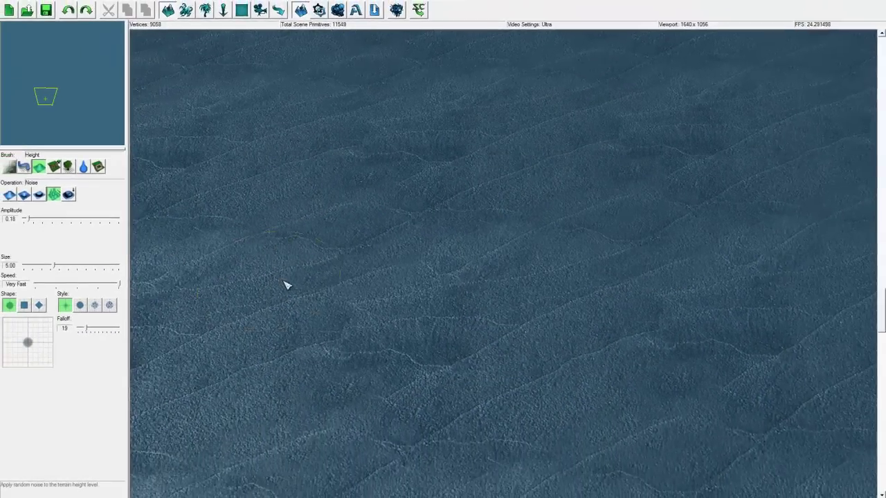
- Apply height Noise at amplitude 0.18, first at size 5.00 and over a wider area at size 16.00
mouse_move(318, 265)
left_mouse_down()
mouse_move(419, 263)
mouse_move(418, 191)
mouse_move(247, 232)
mouse_move(345, 219)
mouse_move(417, 341)
mouse_move(563, 295)
mouse_move(547, 263)
left_mouse_up()
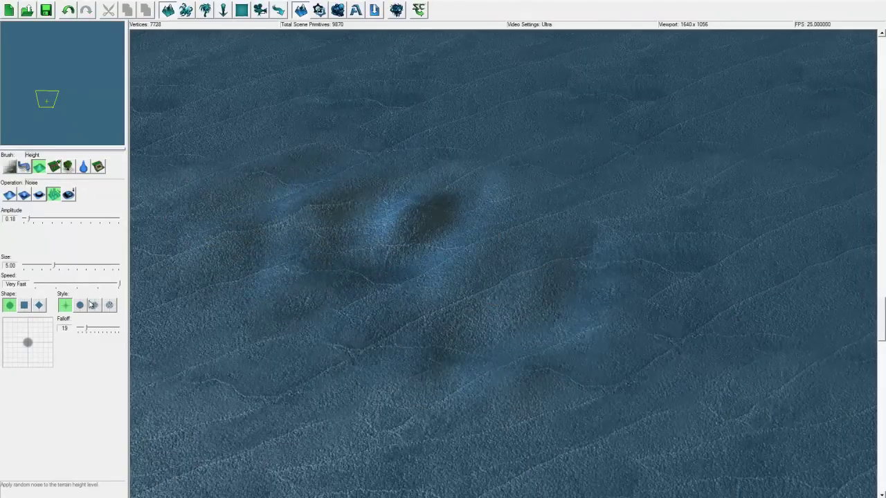
left_click_drag(54, 267, 119, 269)
right_click_drag(193, 307, 33, 297)
mouse_move(578, 261)
left_mouse_down()
mouse_move(593, 259)
mouse_move(344, 258)
mouse_move(408, 389)
mouse_move(387, 307)
mouse_move(635, 283)
mouse_move(406, 399)
mouse_move(330, 180)
mouse_move(278, 251)
left_mouse_up()
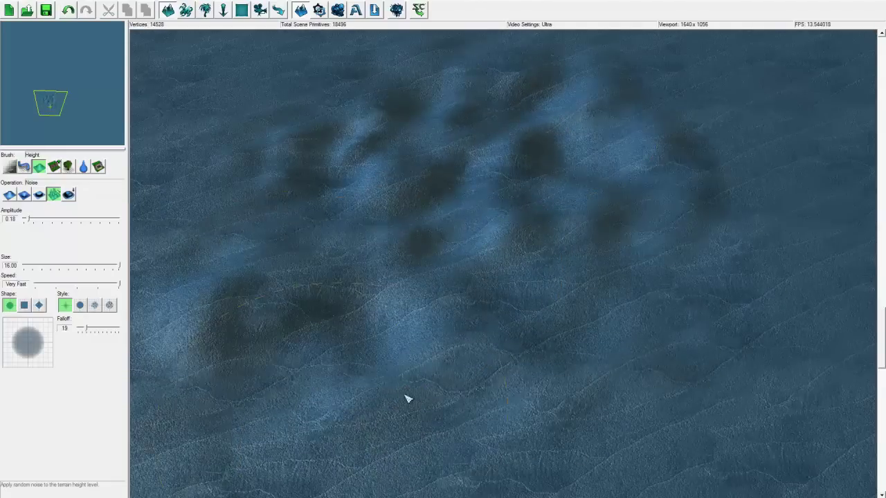
- Raise the Noise amplitude to 0.94 and roughen the bumpy area into steep, jagged peaks
scroll(316, 348, "down", 4)
mouse_move(278, 250)
right_mouse_down()
mouse_move(317, 348)
mouse_move(311, 335)
right_mouse_up()
scroll(312, 332, "up", 4)
right_click_drag(337, 291, 364, 313, "ctrl")
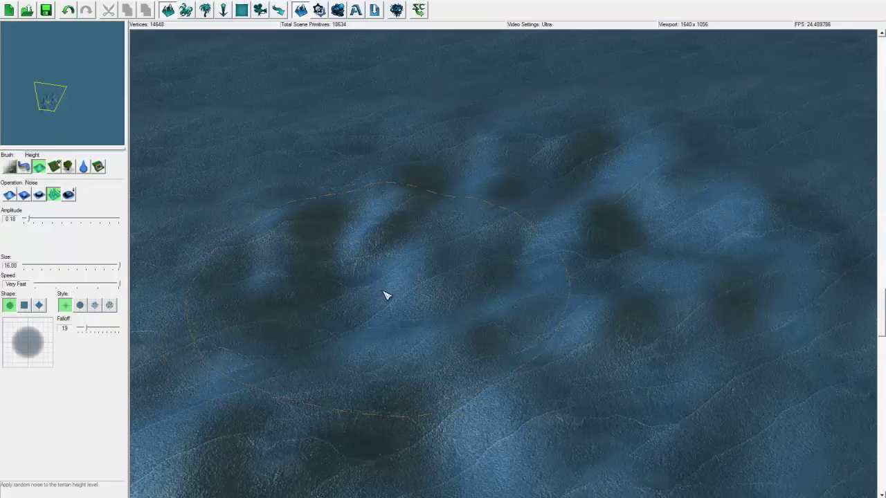
scroll(386, 296, "up", 2)
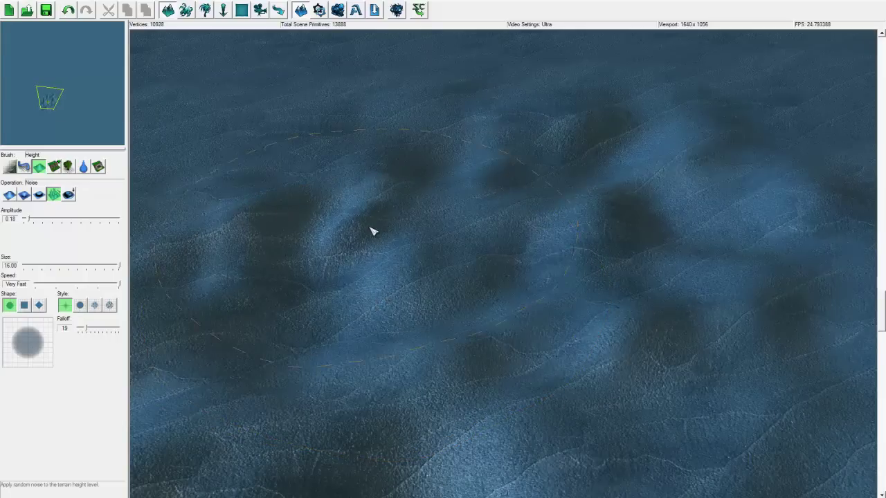
scroll(370, 231, "down", 2)
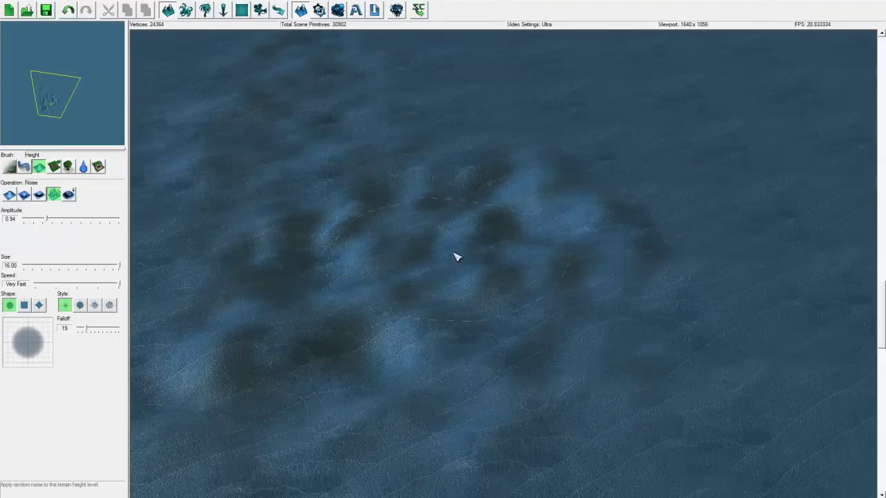
mouse_move(455, 258)
left_mouse_down()
mouse_move(609, 308)
mouse_move(441, 238)
mouse_move(494, 140)
mouse_move(507, 228)
mouse_move(615, 350)
mouse_move(328, 228)
mouse_move(563, 311)
mouse_move(284, 349)
mouse_move(429, 322)
mouse_move(423, 330)
mouse_move(437, 340)
mouse_move(394, 319)
left_mouse_up()
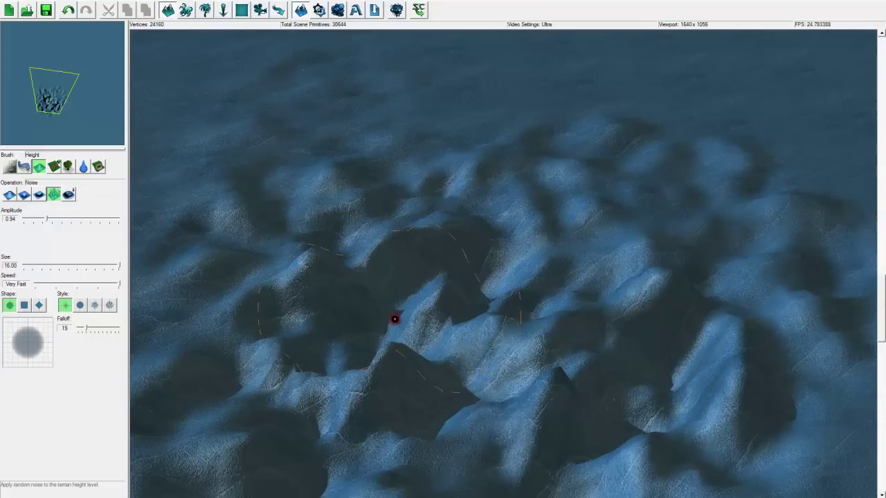
- Undo all the Noise strokes to restore the flat sand
right_click_drag(412, 313, 427, 481, "ctrl")
key("ctrl+z")
key("ctrl+z")
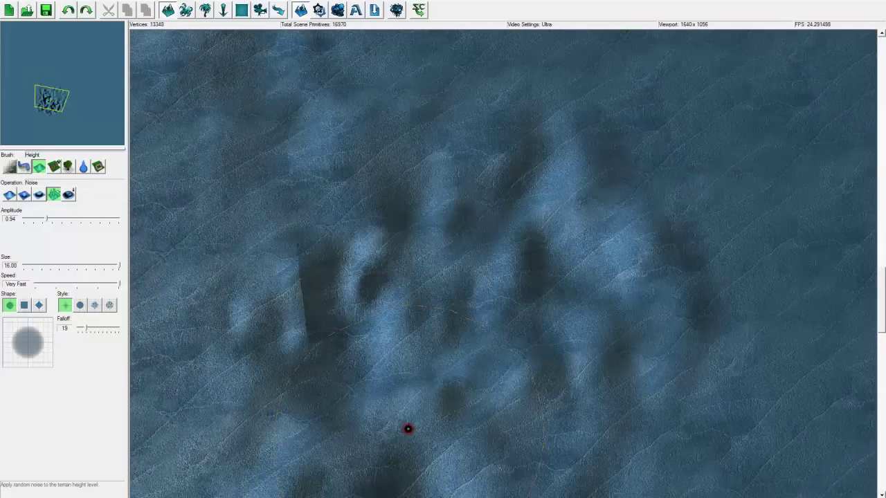
key("ctrl+z")
key("ctrl+z")
right_click_drag(407, 418, 388, 339, "ctrl")
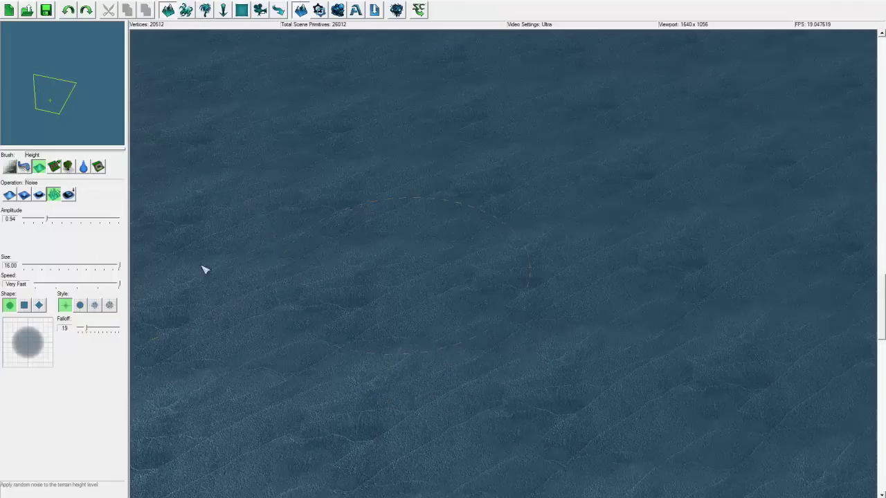
- Raise a broad rounded mound with the size 16.00 height brush
left_click(69, 195)
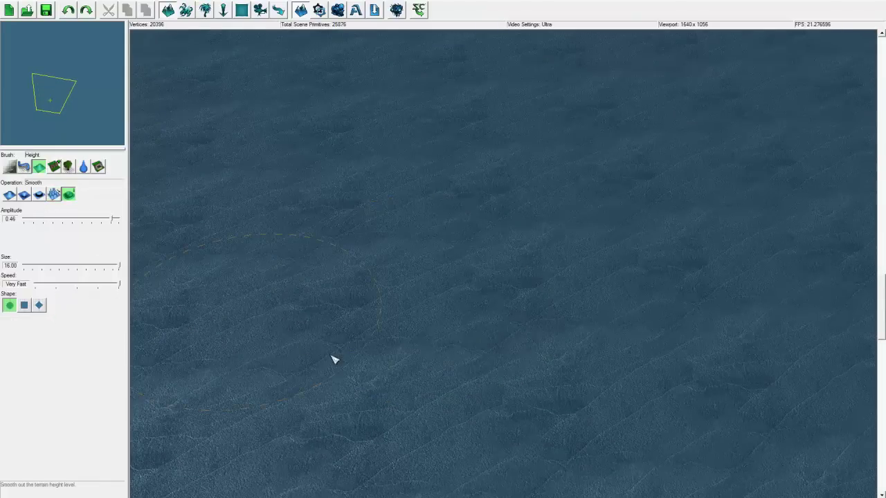
scroll(379, 403, "up", 5)
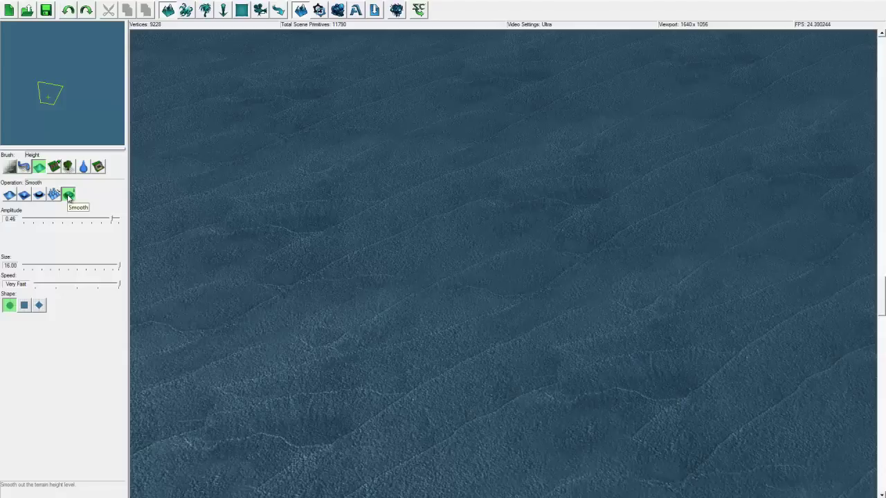
left_click(9, 195)
mouse_move(269, 267)
left_mouse_down()
mouse_move(439, 243)
mouse_move(481, 201)
mouse_move(344, 282)
mouse_move(311, 212)
left_mouse_up()
- Flatten the mound with the Smooth operation at amplitude 0.46 and size 16.00
left_click(69, 194)
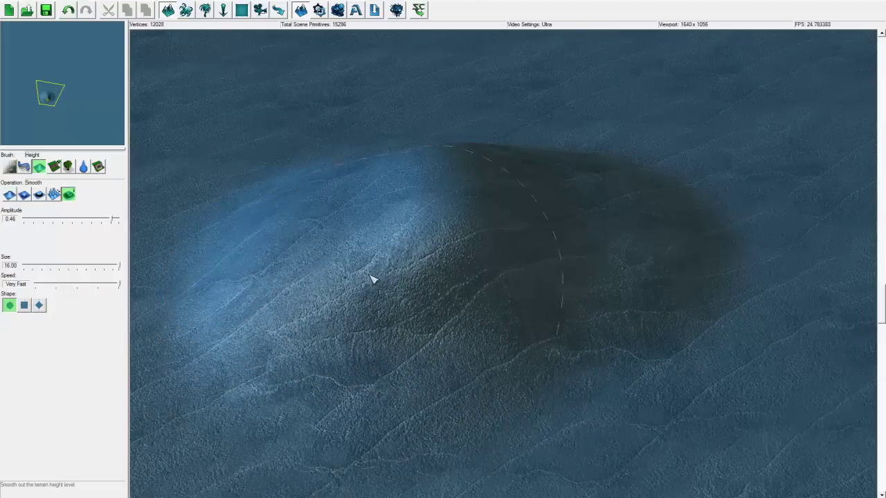
mouse_move(346, 292)
left_mouse_down()
mouse_move(390, 291)
mouse_move(452, 324)
mouse_move(603, 307)
mouse_move(606, 229)
mouse_move(546, 162)
mouse_move(382, 225)
mouse_move(486, 235)
mouse_move(364, 235)
mouse_move(400, 225)
mouse_move(399, 251)
mouse_move(441, 268)
mouse_move(431, 269)
left_mouse_up()
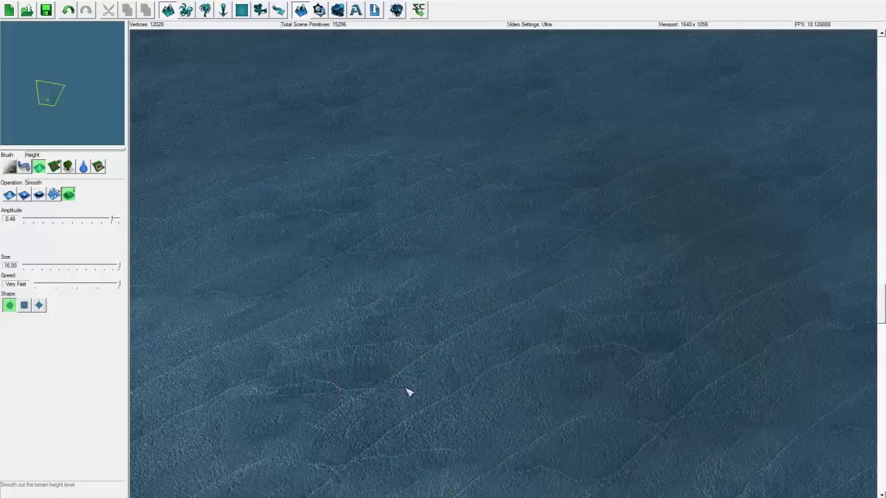
mouse_move(547, 233)
right_mouse_down()
mouse_move(515, 298)
mouse_move(189, 258)
right_mouse_up()
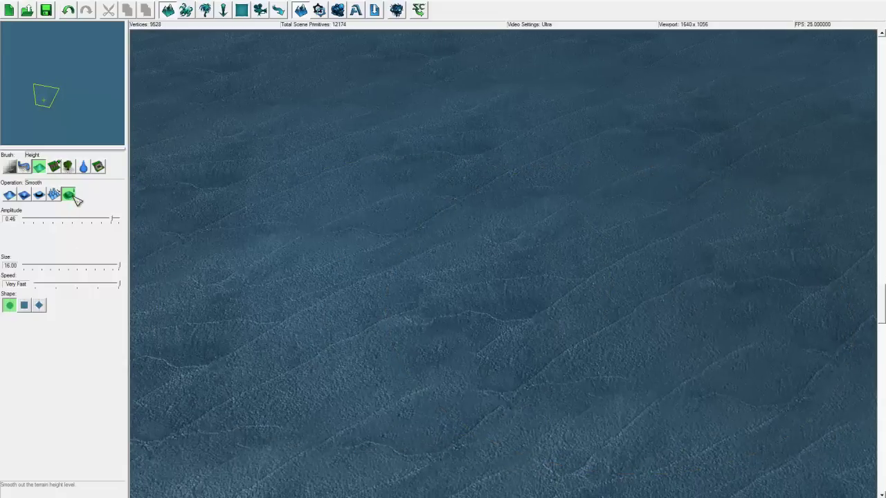
right_click_drag(285, 254, 135, 213)
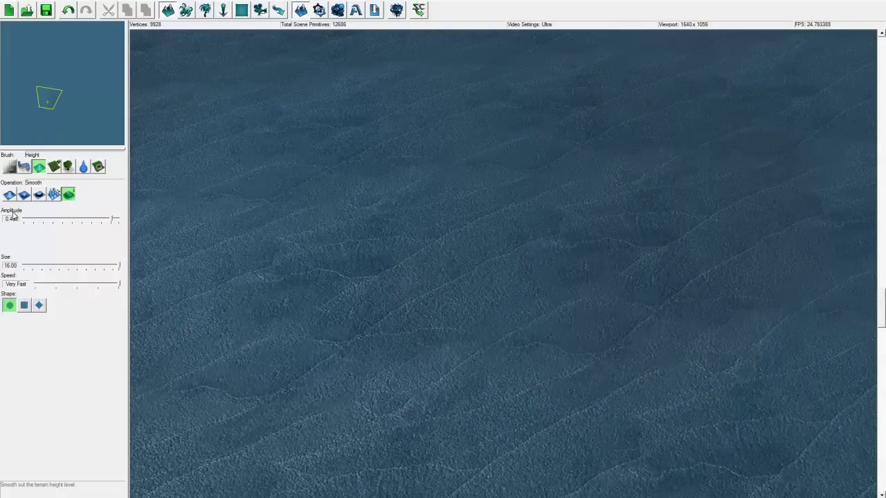